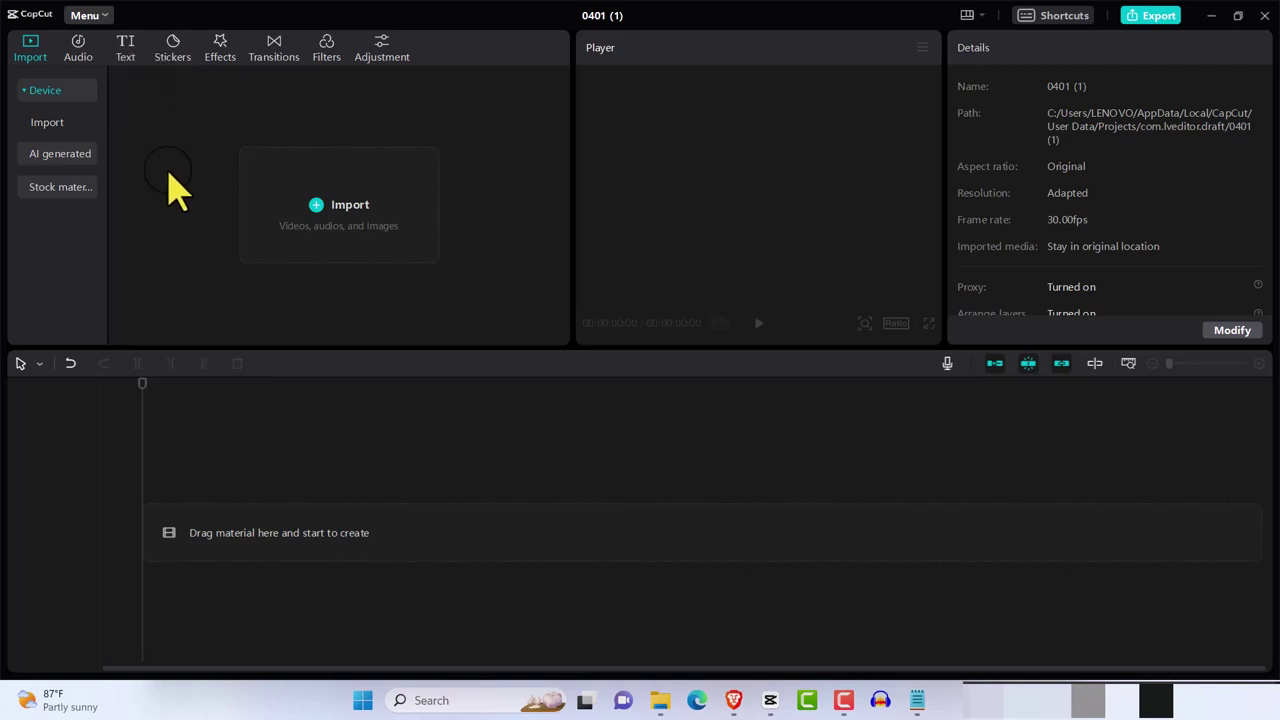
Step: Bring up the trending text templates, including Default, in the Text tab's Add text library
{"action": "left_click", "coordinate": [127, 50]}
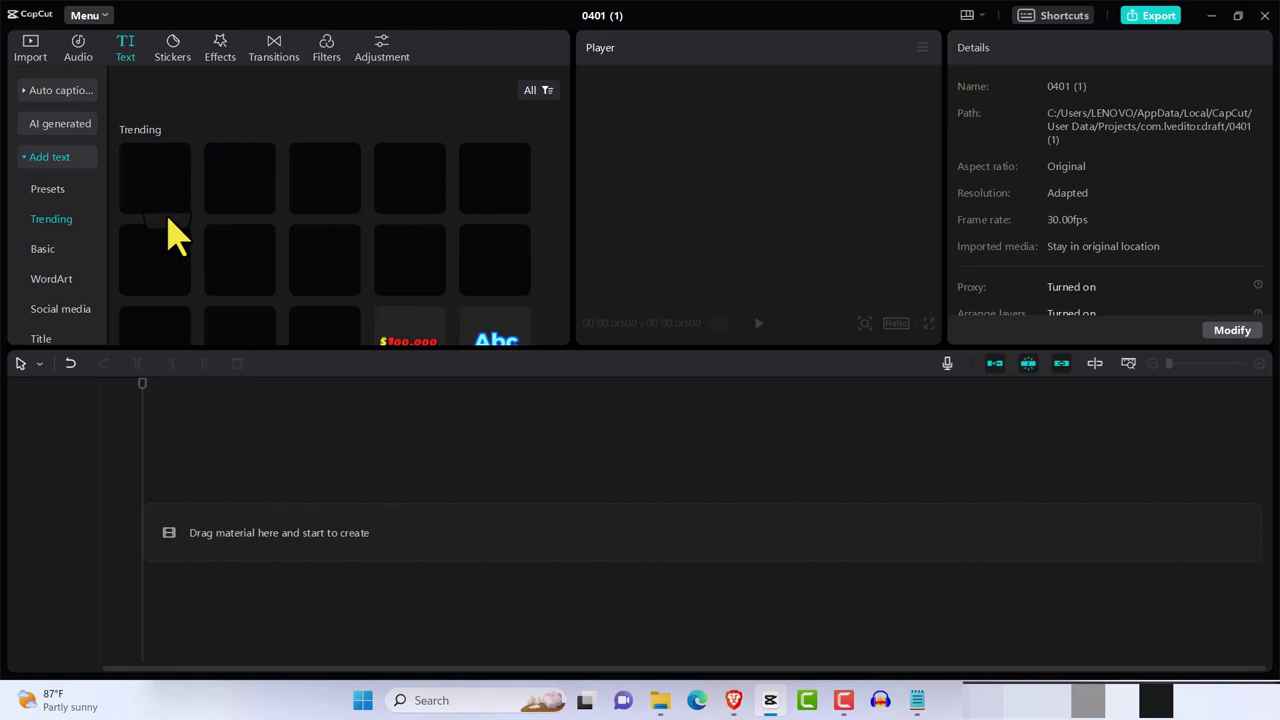
{"action": "mouse_move", "coordinate": [180, 222]}
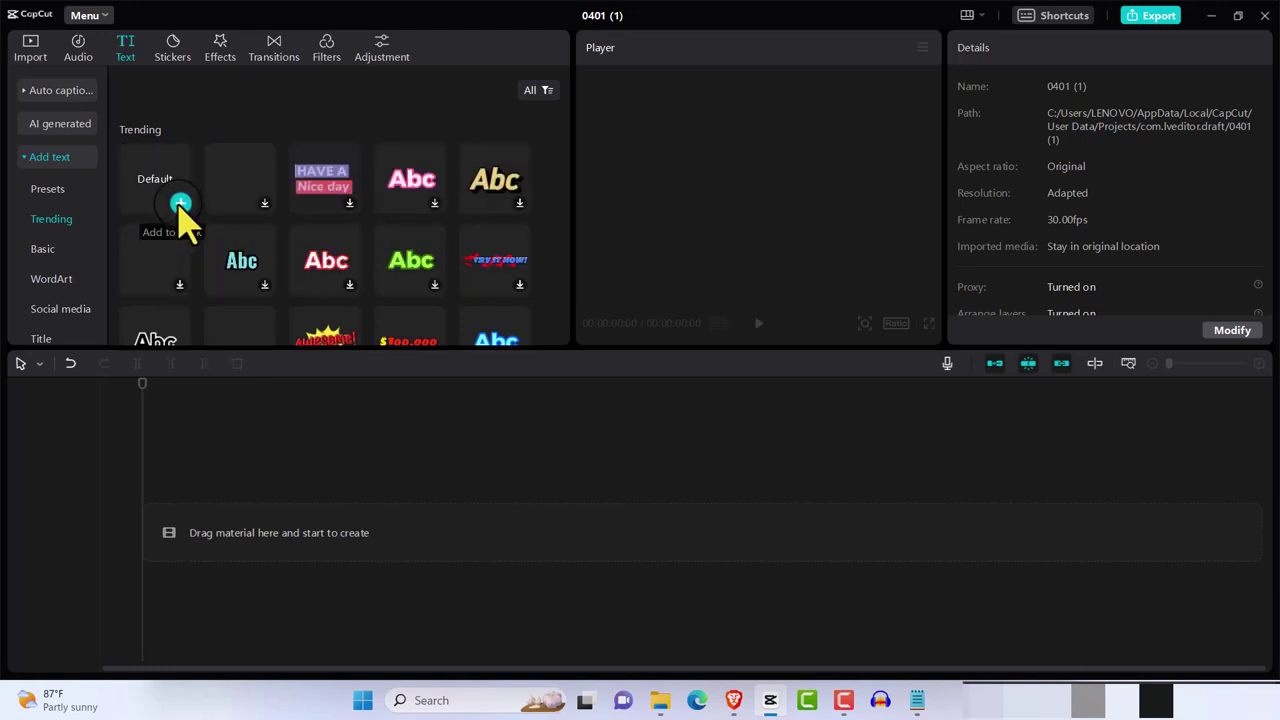
Step: Add the Default text clip to the timeline and select all of its wording
{"action": "left_click", "coordinate": [181, 205]}
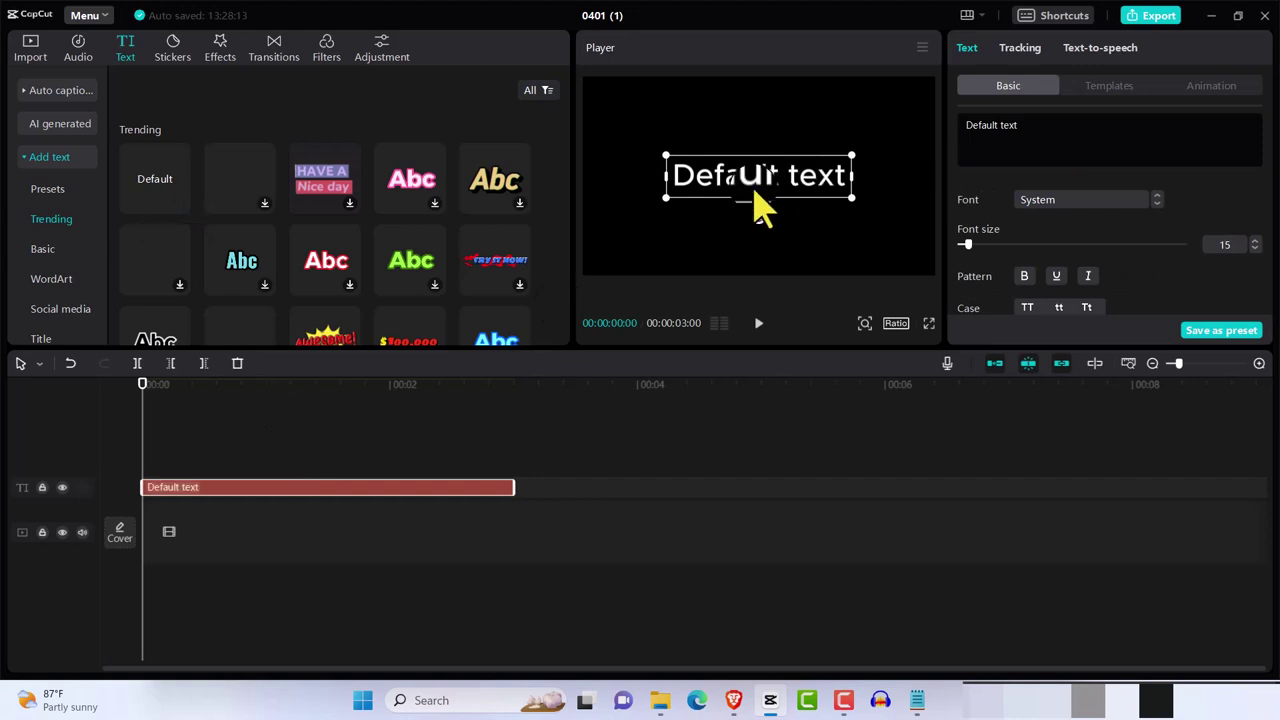
{"action": "left_click", "coordinate": [991, 130]}
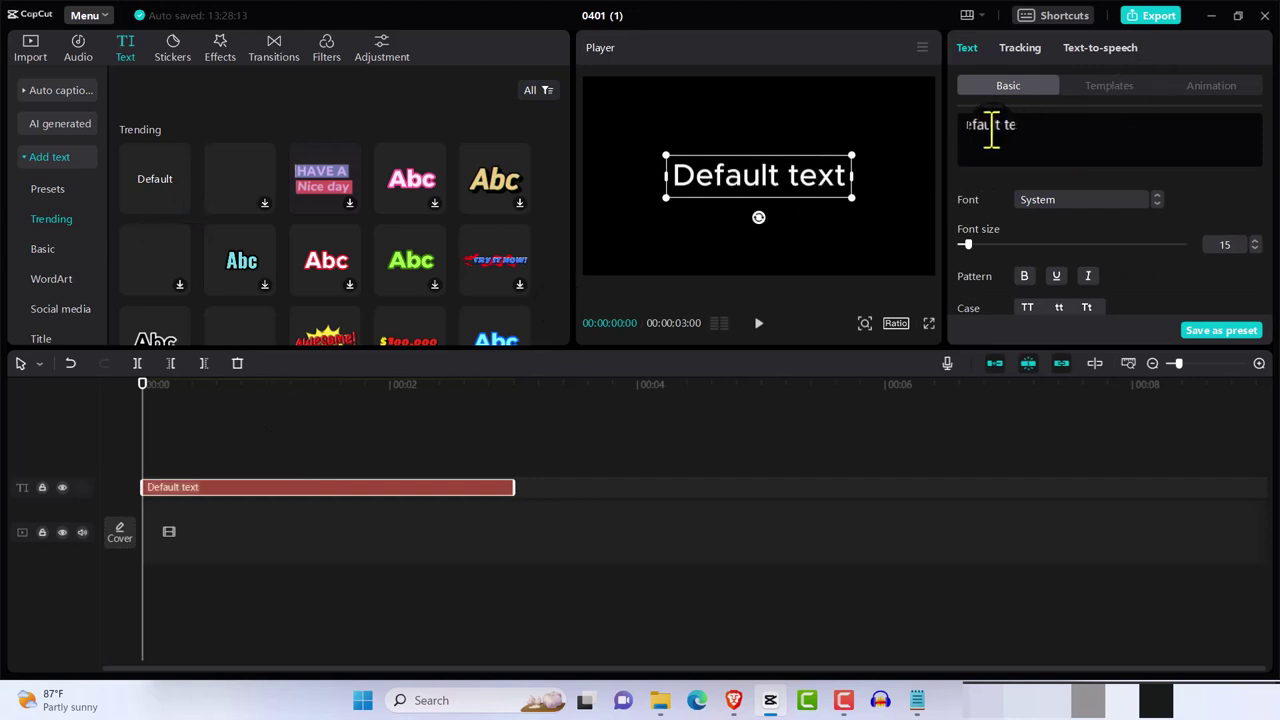
{"action": "double_click", "coordinate": [991, 130]}
{"action": "key", "text": "ctrl+a"}
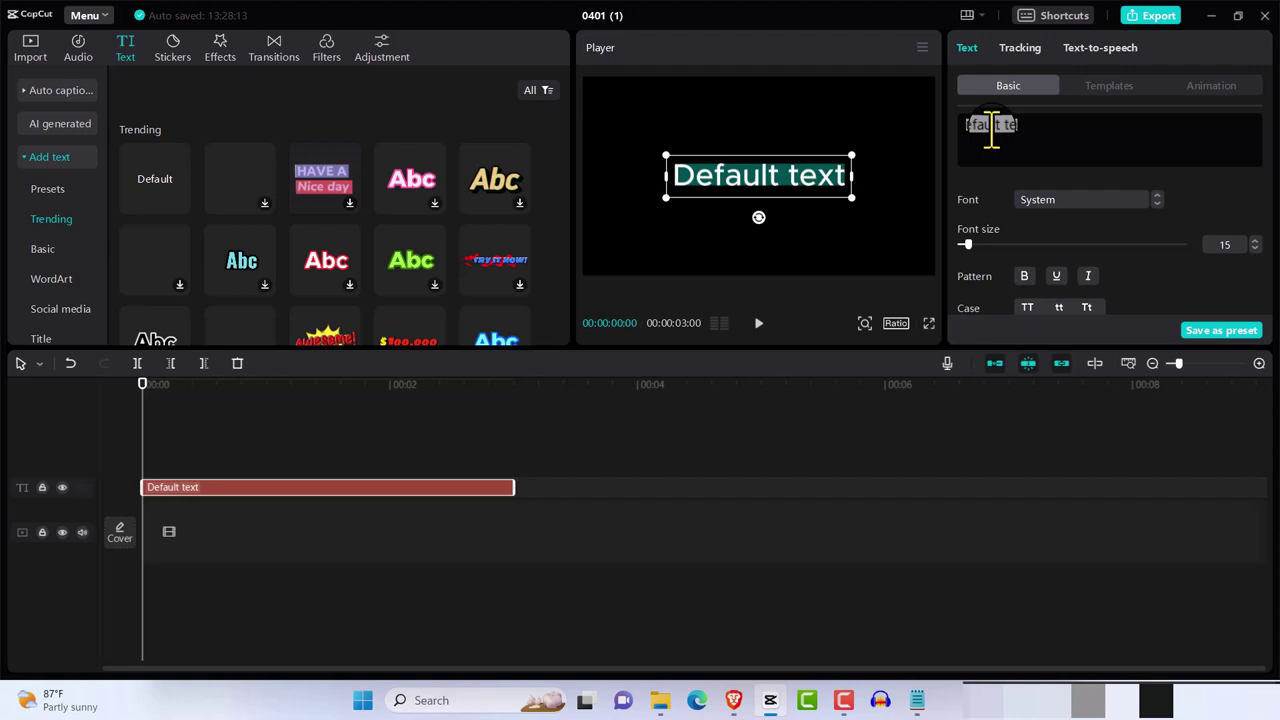
Step: Replace the text with 'FOLLOW US', discarding a trial 'Subcripe Now'
{"action": "type", "text": "Sub"}
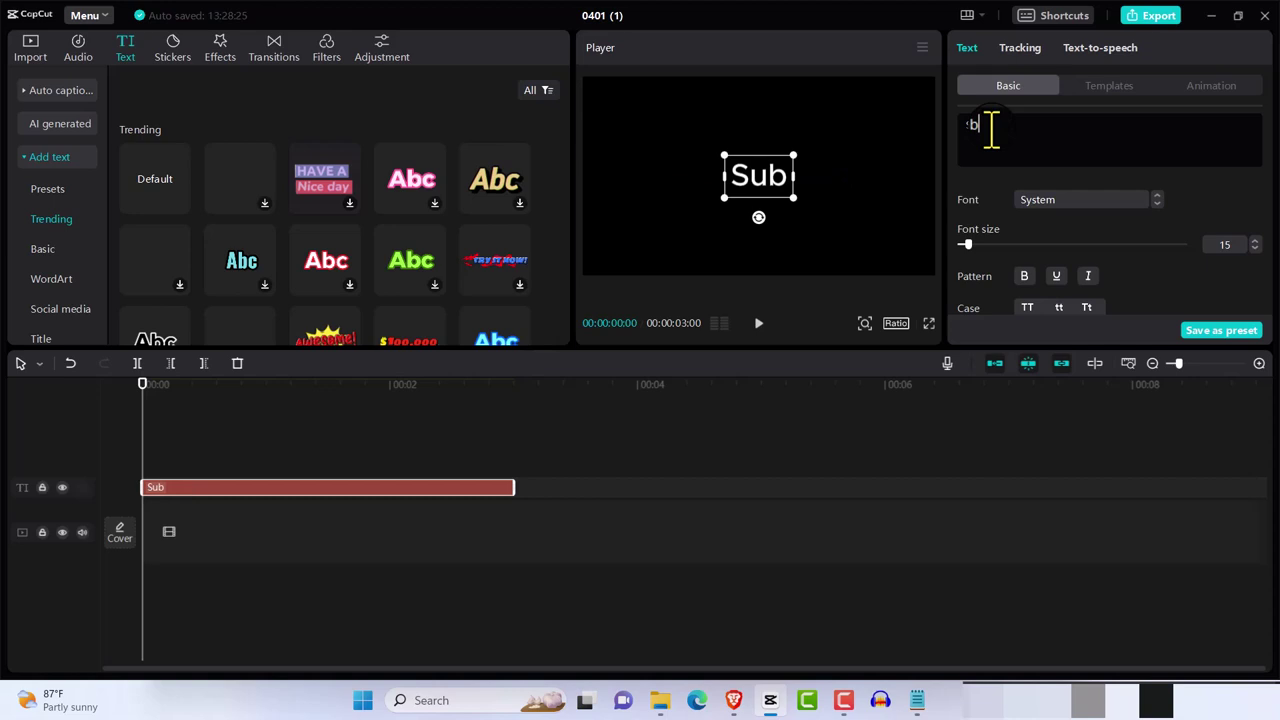
{"action": "type", "text": "cripe"}
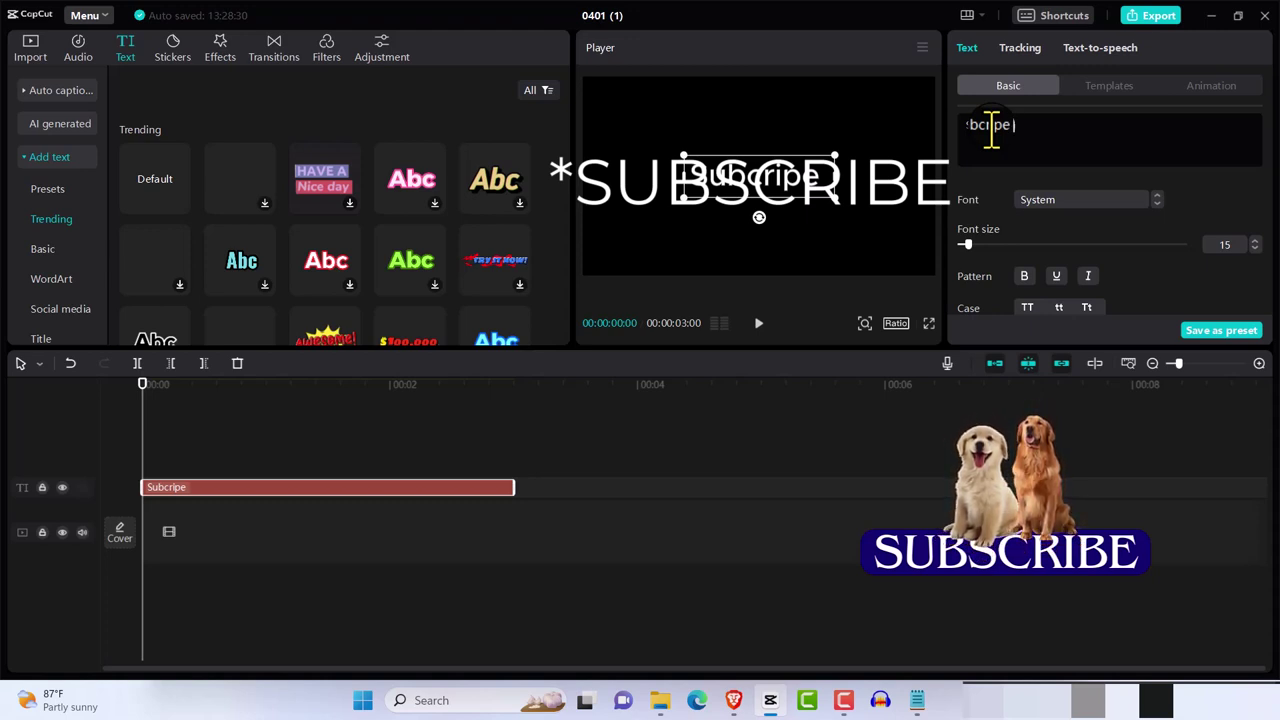
{"action": "type", "text": "Now"}
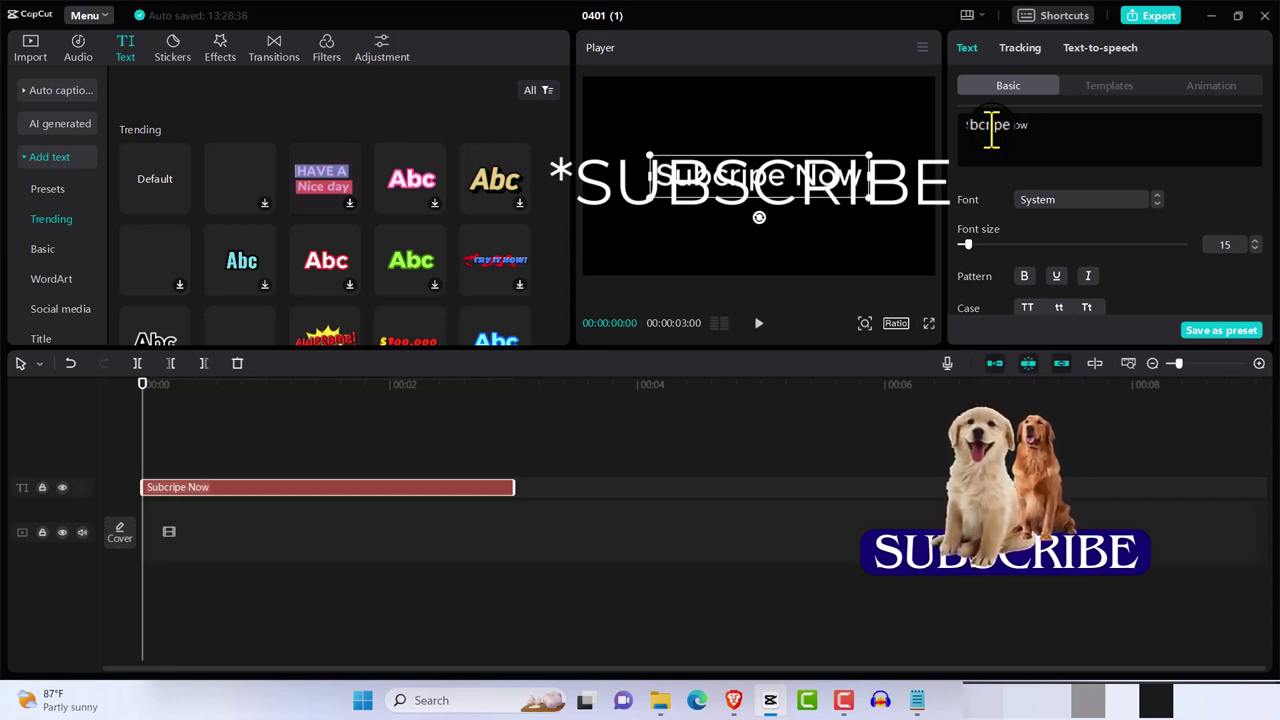
{"action": "key", "text": "BackSpace"}
{"action": "key", "text": "BackSpace"}
{"action": "key", "text": "BackSpace"}
{"action": "key", "text": "BackSpace"}
{"action": "key", "text": "BackSpace"}
{"action": "key", "text": "BackSpace"}
{"action": "key", "text": "BackSpace"}
{"action": "key", "text": "BackSpace"}
{"action": "key", "text": "BackSpace"}
{"action": "key", "text": "BackSpace"}
{"action": "key", "text": "BackSpace"}
{"action": "key", "text": "BackSpace"}
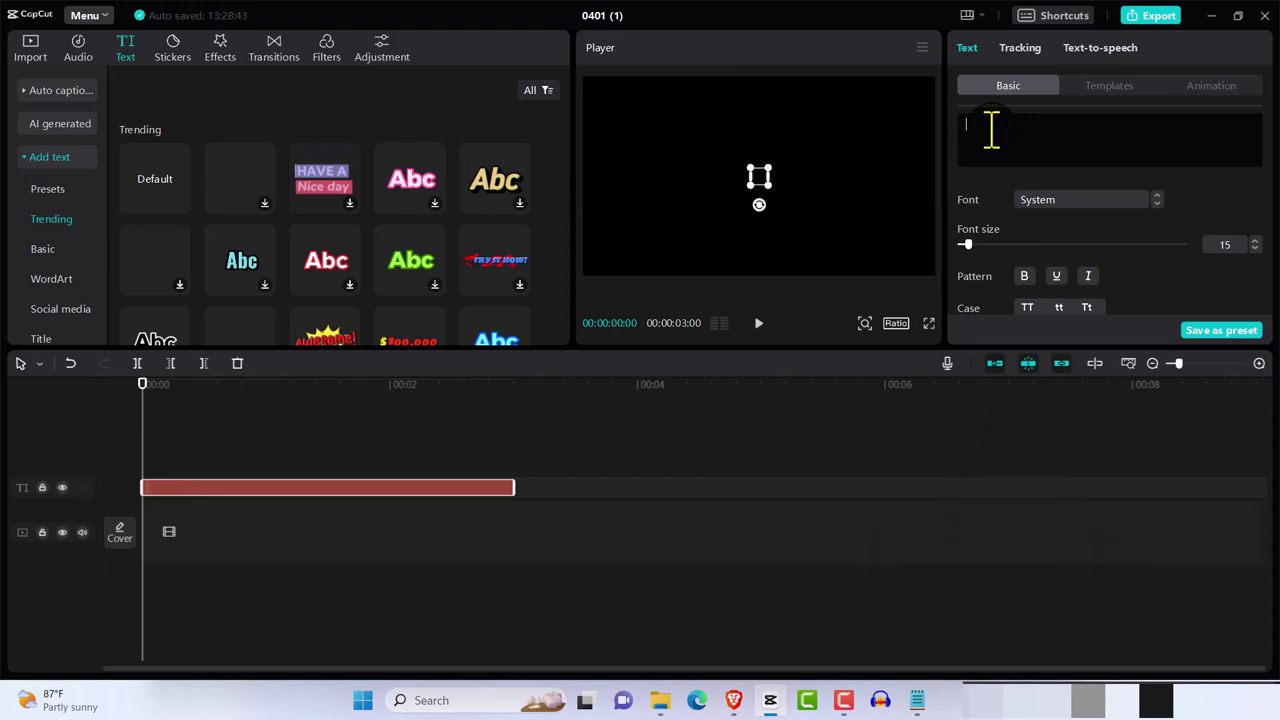
{"action": "type", "text": "FOLLOW"}
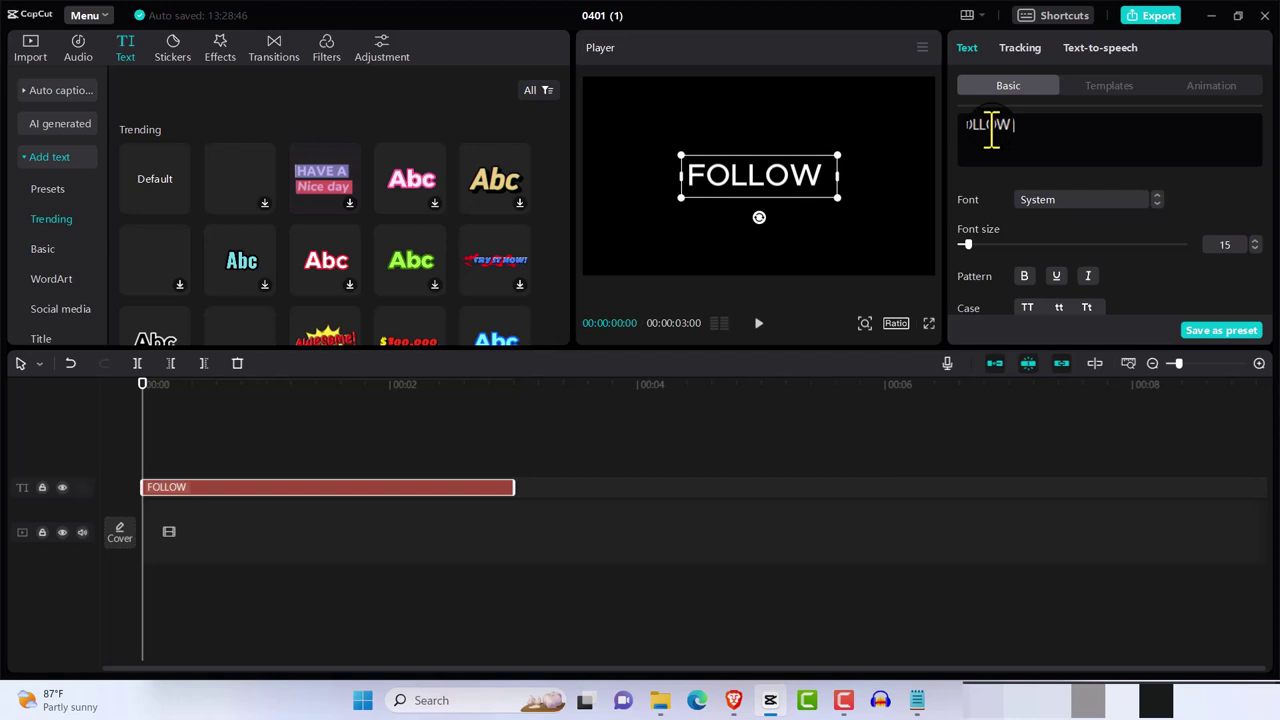
{"action": "type", "text": " US"}
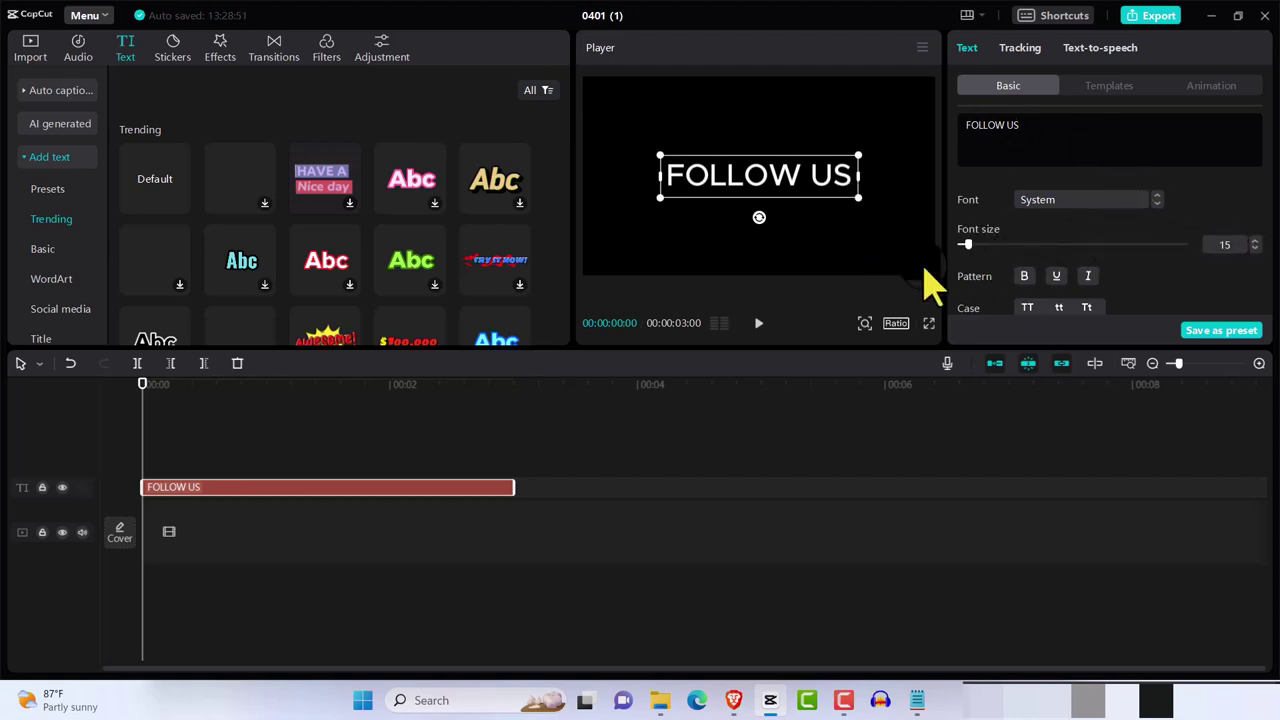
Step: Set the FOLLOW US text to the Skincake font at font size 23
{"action": "mouse_move", "coordinate": [970, 245]}
{"action": "left_mouse_down"}
{"action": "mouse_move", "coordinate": [1000, 250]}
{"action": "mouse_move", "coordinate": [980, 247]}
{"action": "left_mouse_up"}
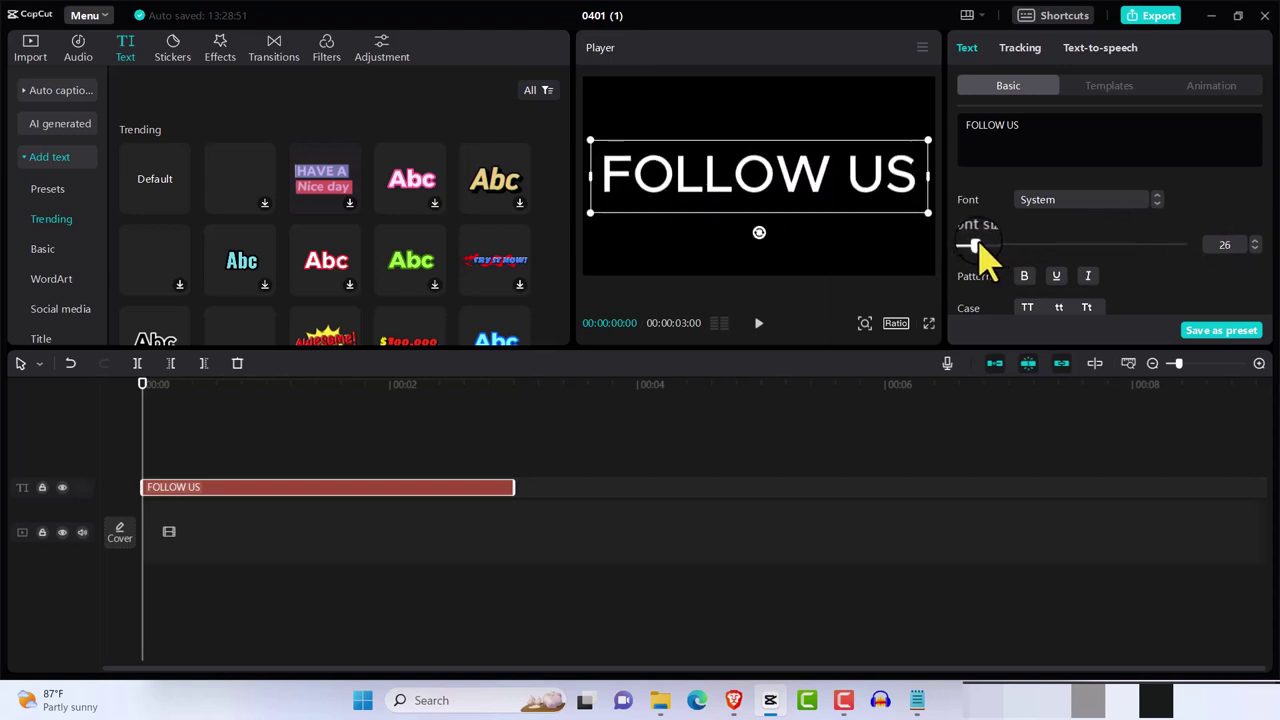
{"action": "left_click", "coordinate": [1143, 201]}
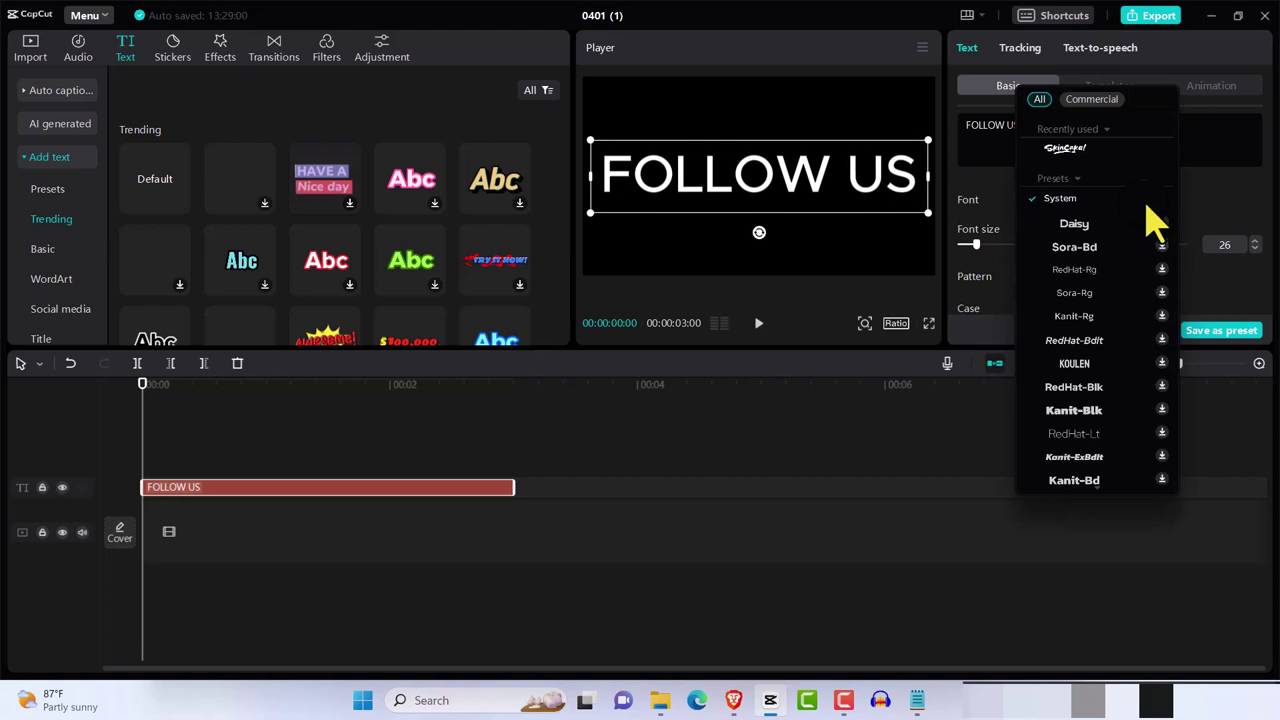
{"action": "left_click", "coordinate": [1072, 160]}
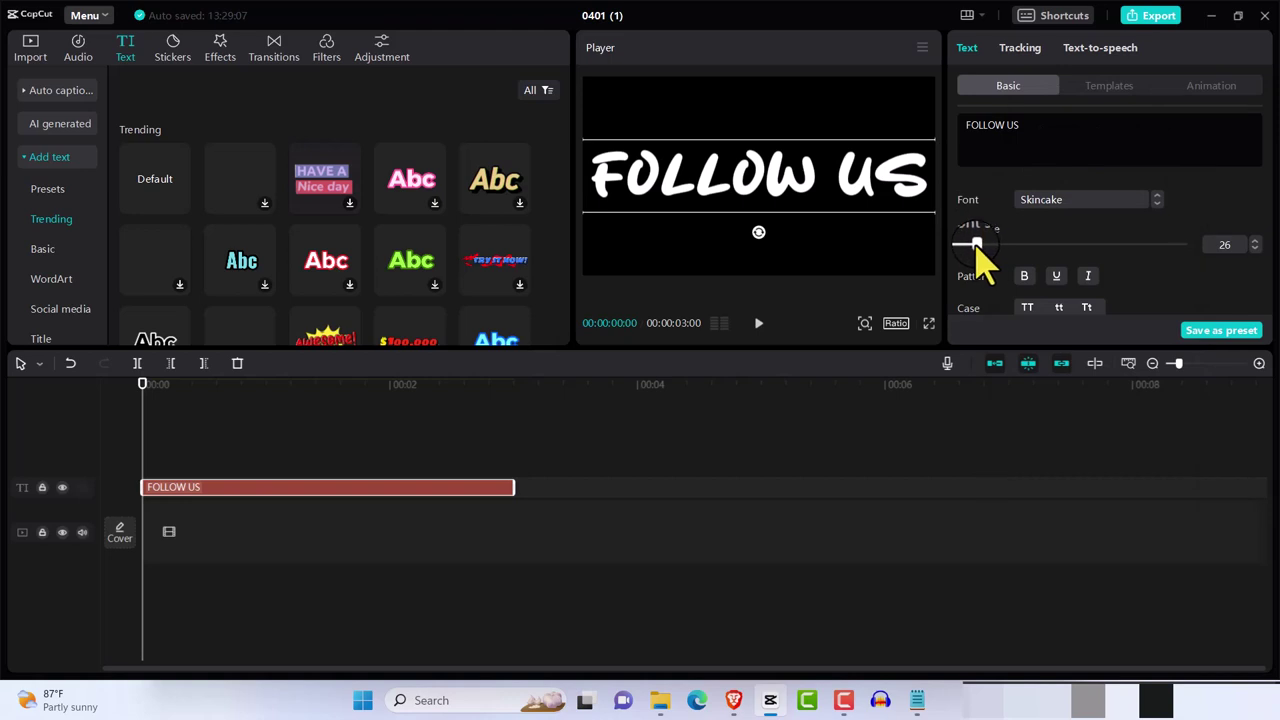
{"action": "left_click_drag", "start_coordinate": [977, 244], "coordinate": [974, 244]}
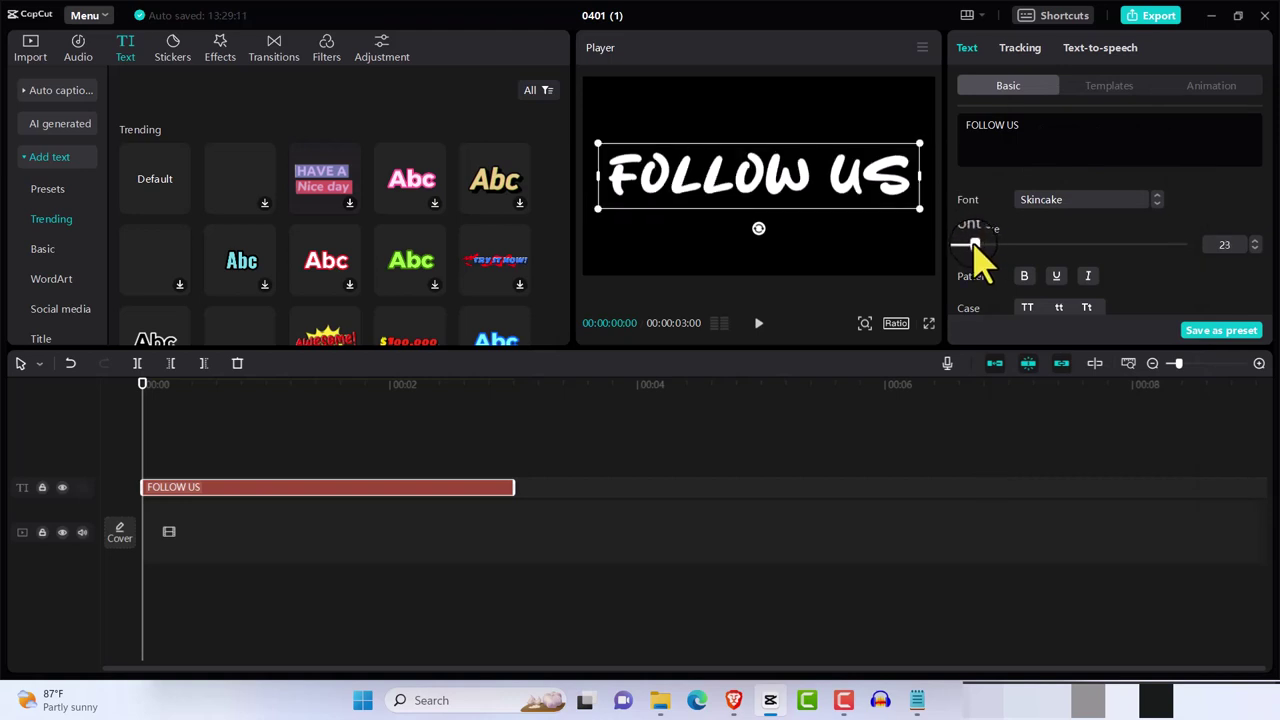
{"action": "left_click", "coordinate": [1014, 120]}
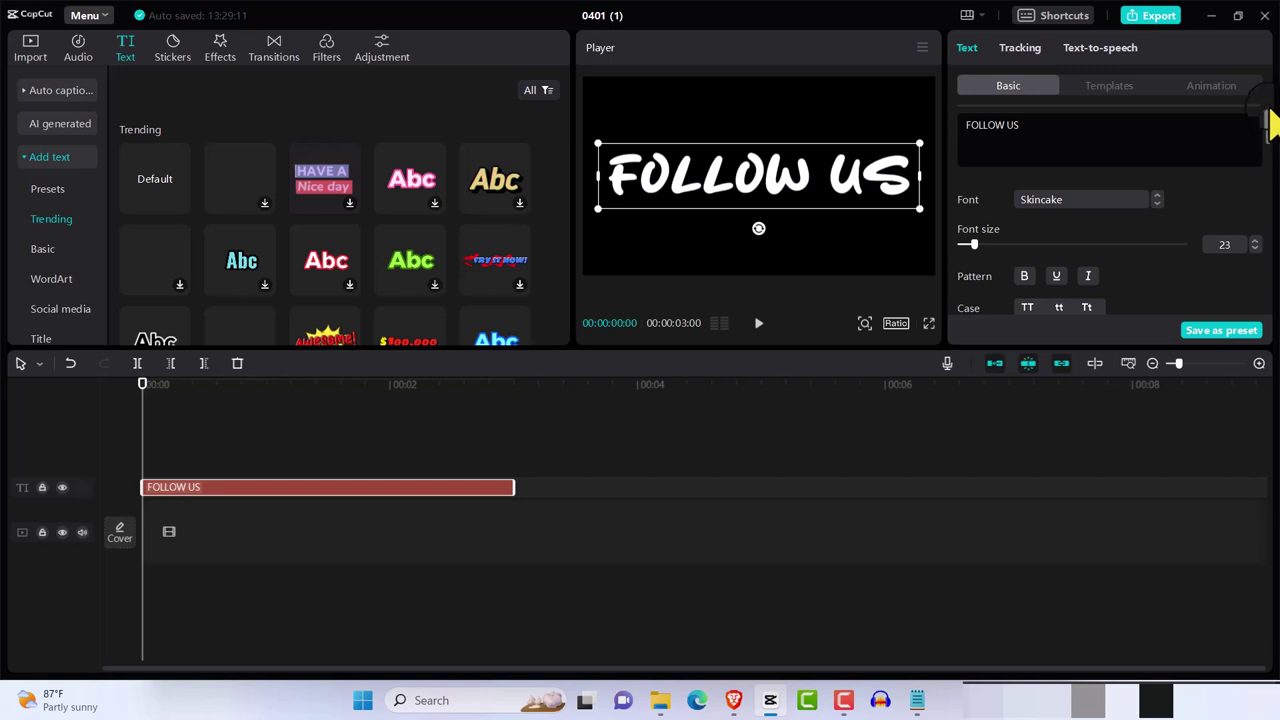
Step: Select the FOLLOW US clip and place the playhead five frames in, at 00:00:00:05
{"action": "left_click", "coordinate": [519, 450]}
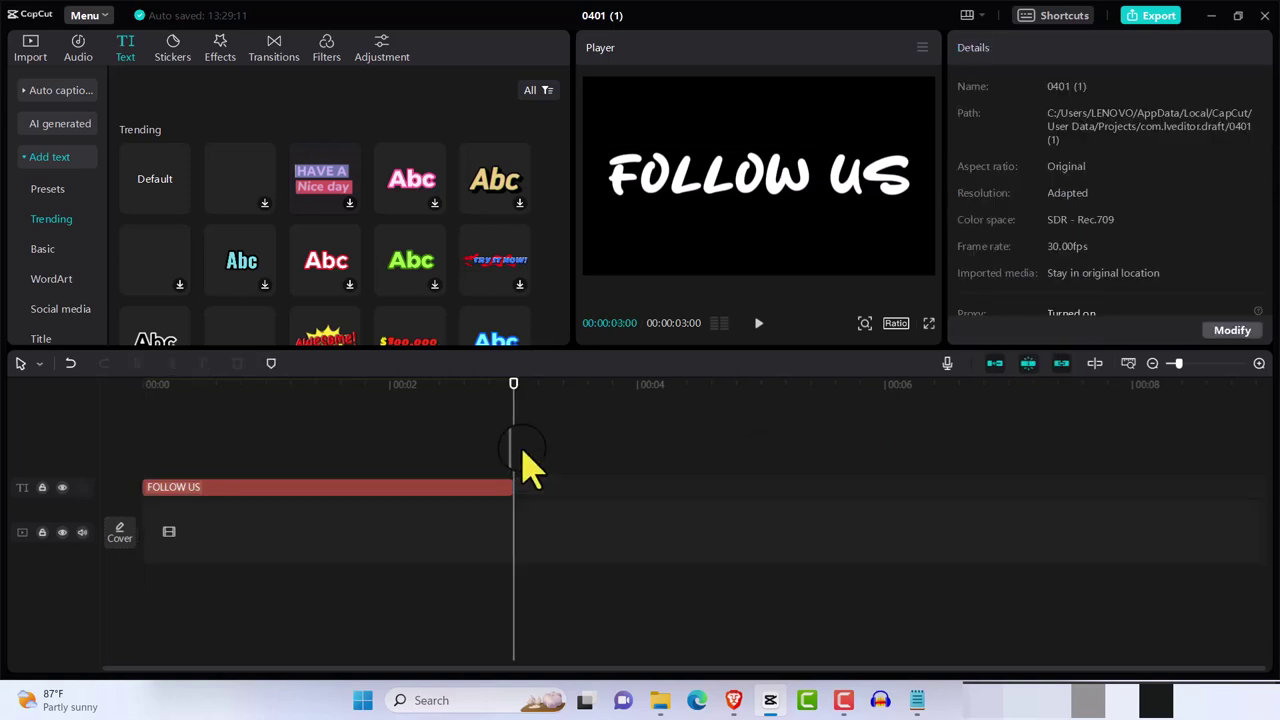
{"action": "left_click", "coordinate": [397, 490]}
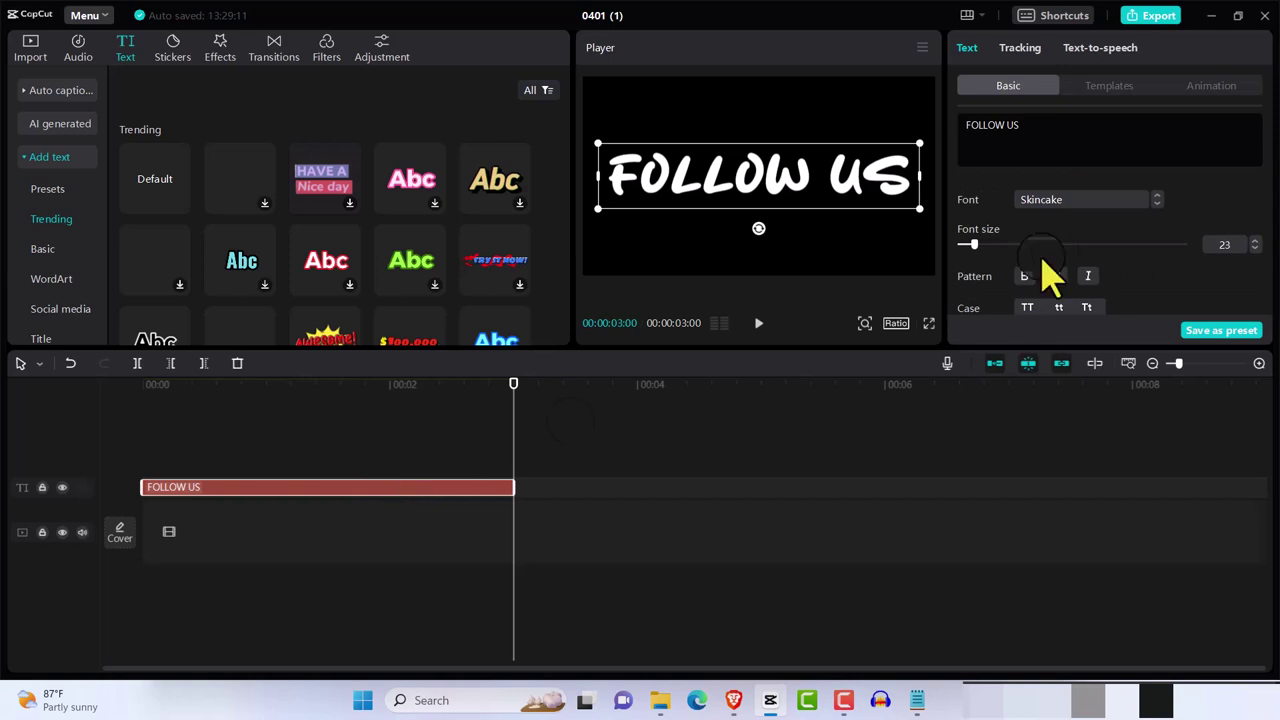
{"action": "left_click", "coordinate": [1233, 197]}
{"action": "left_click_drag", "start_coordinate": [1268, 140], "coordinate": [1270, 170]}
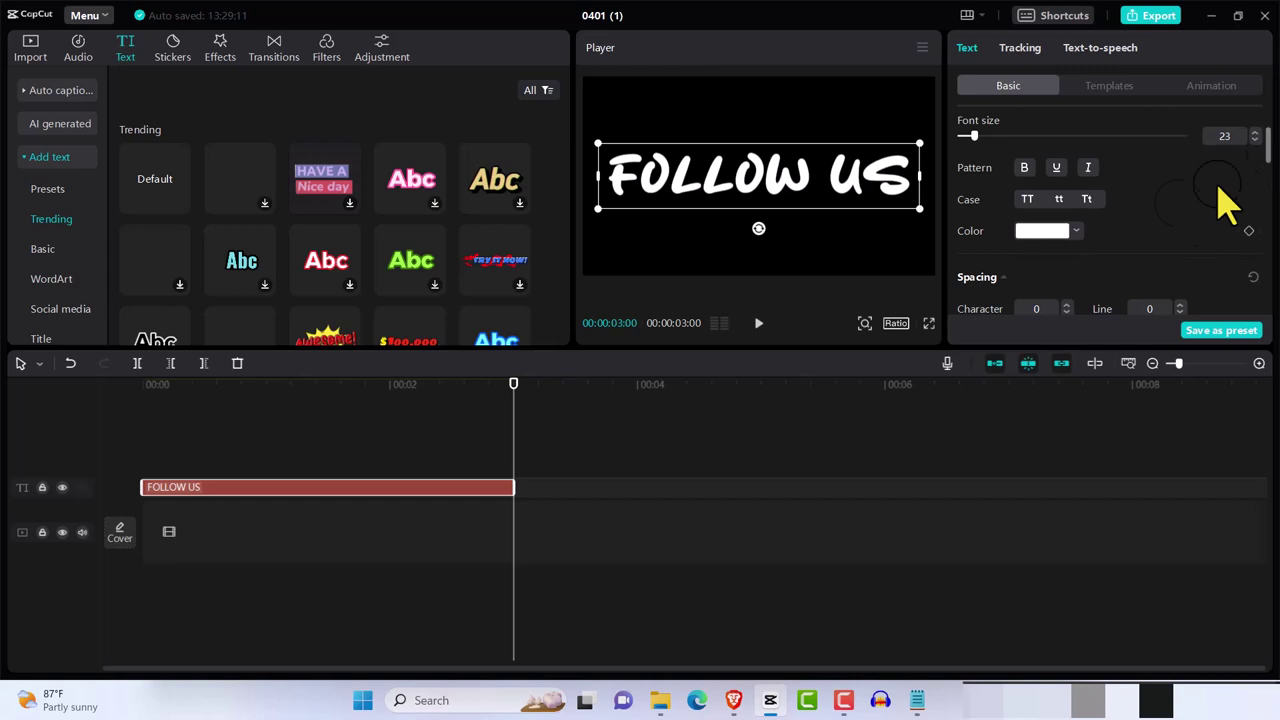
{"action": "left_click", "coordinate": [515, 398]}
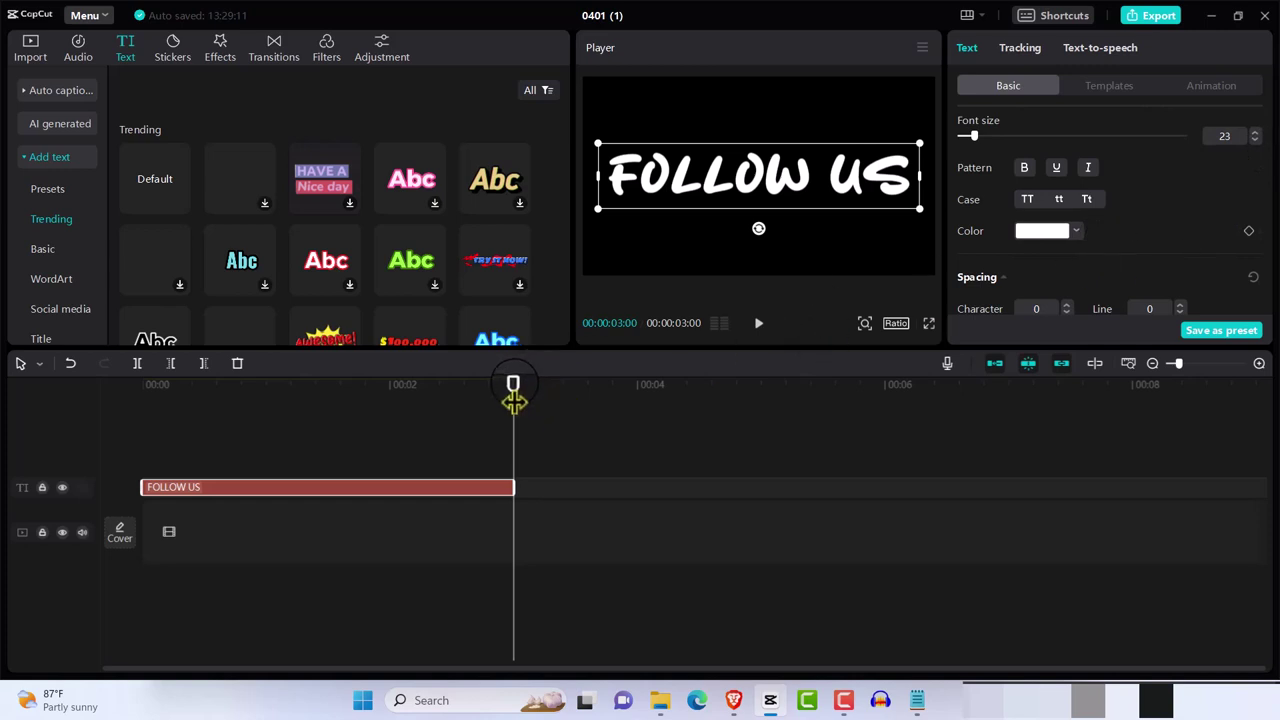
{"action": "left_click_drag", "start_coordinate": [514, 381], "coordinate": [128, 440]}
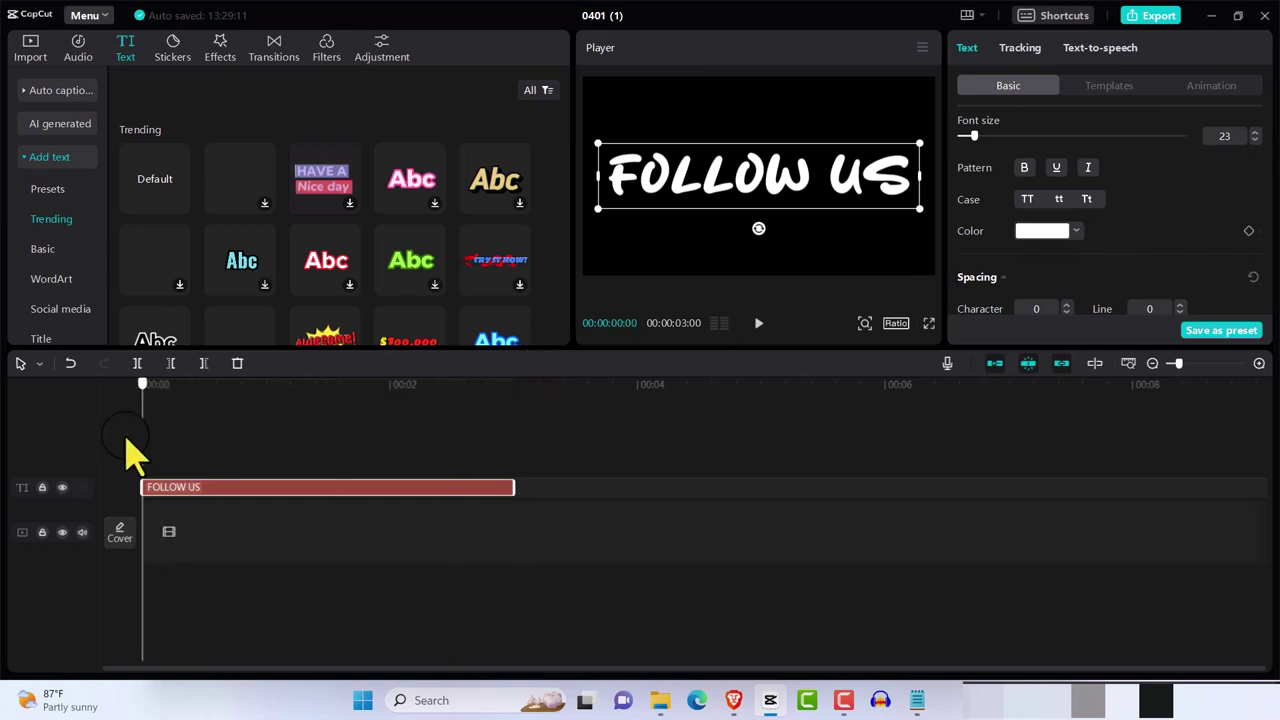
{"action": "left_click", "coordinate": [150, 487]}
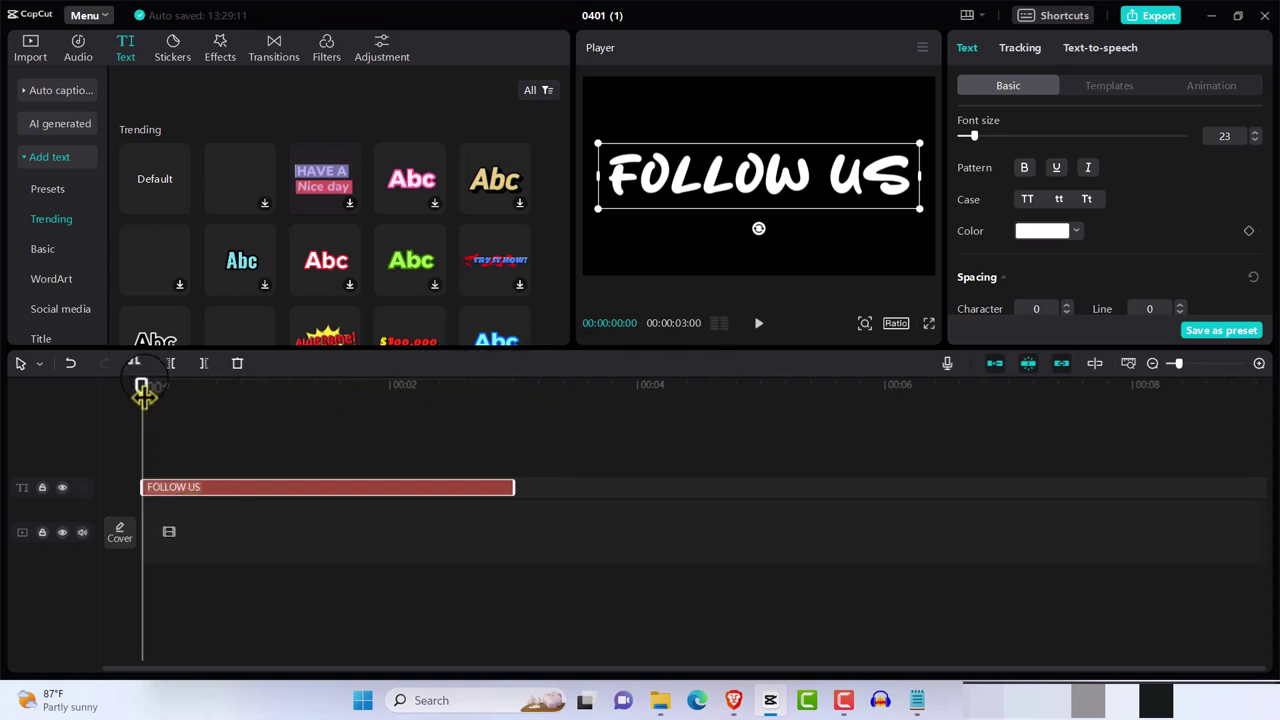
{"action": "left_click_drag", "start_coordinate": [145, 396], "coordinate": [162, 401]}
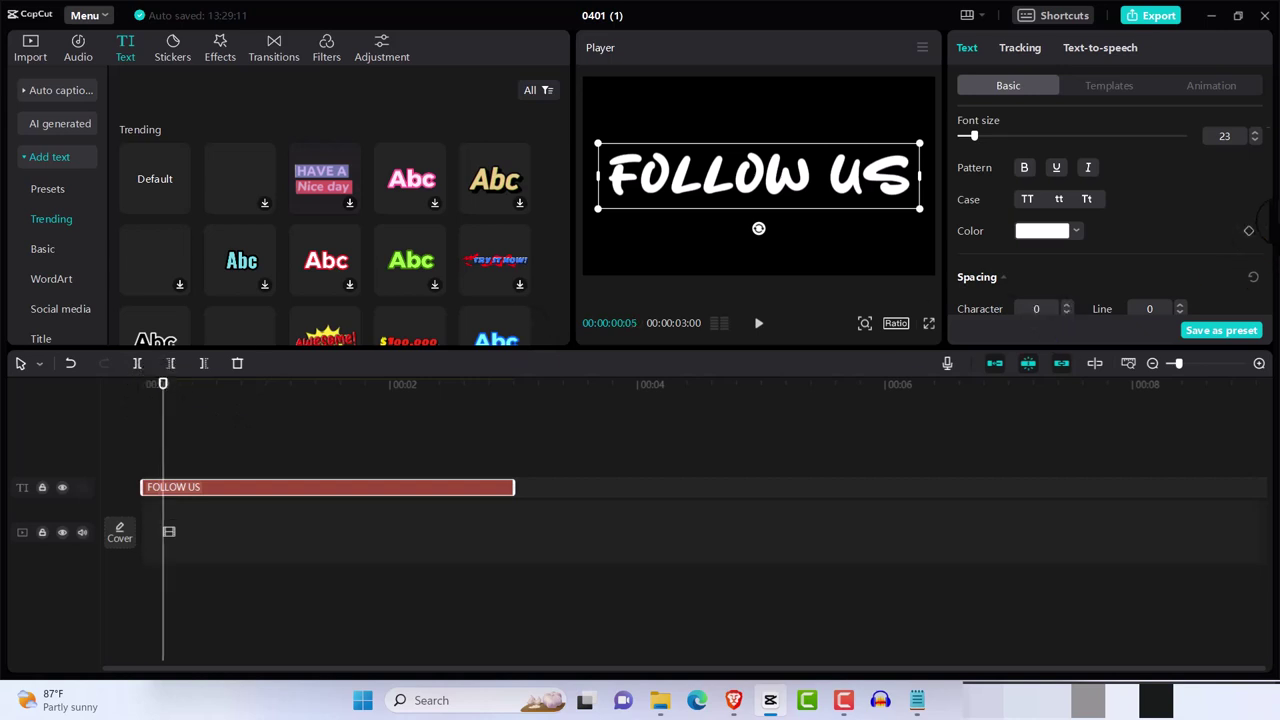
Step: Add a colour keyframe there and set the text colour to deep blue 1051E1
{"action": "left_click", "coordinate": [1248, 231]}
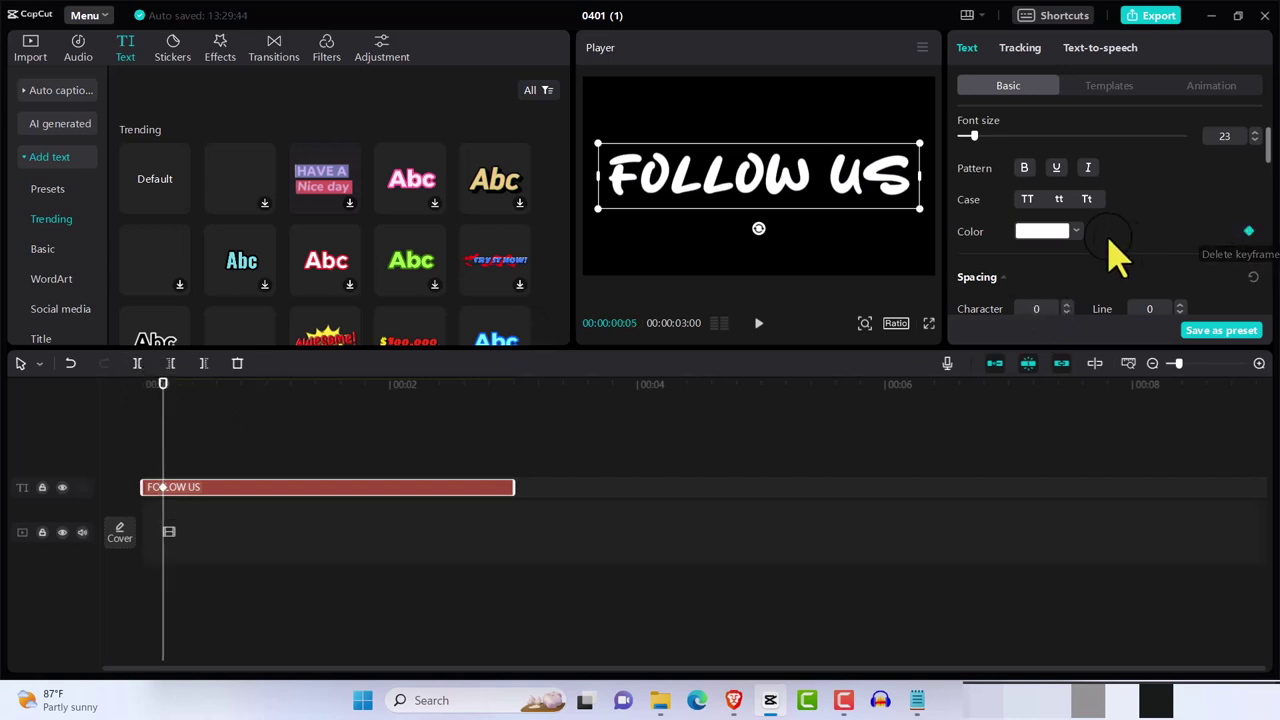
{"action": "left_click", "coordinate": [1076, 231]}
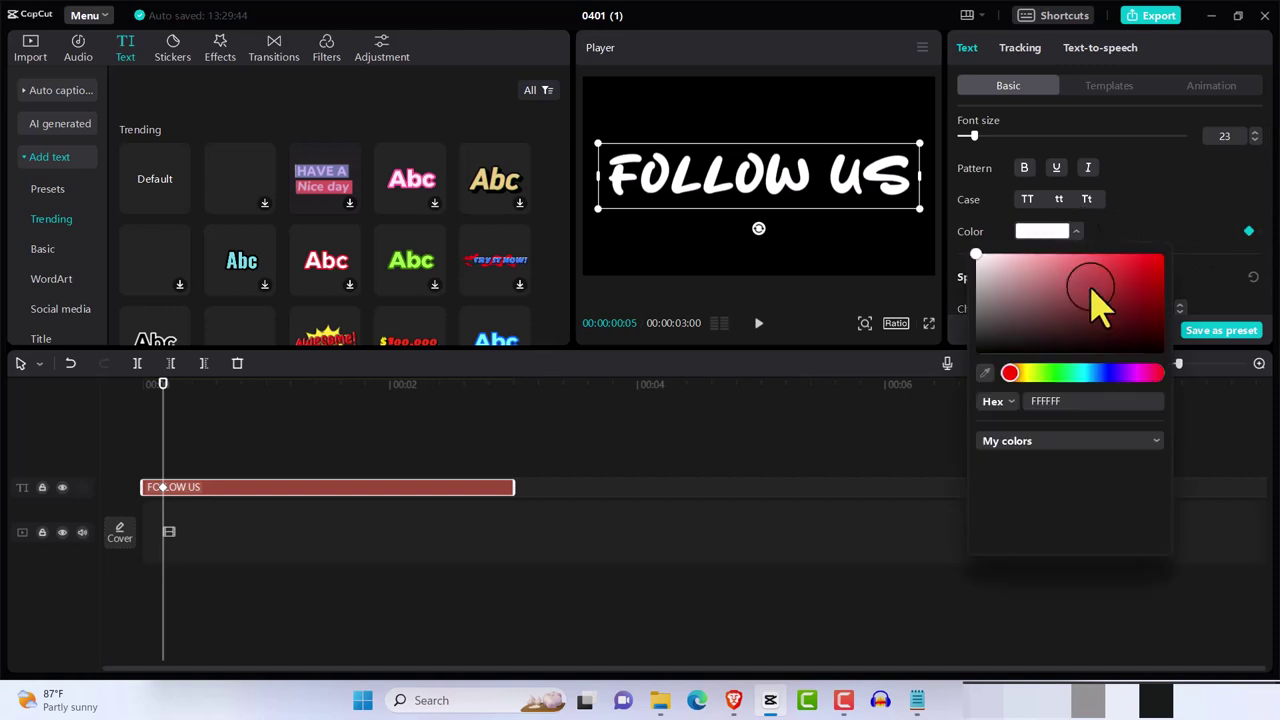
{"action": "left_click", "coordinate": [1111, 375]}
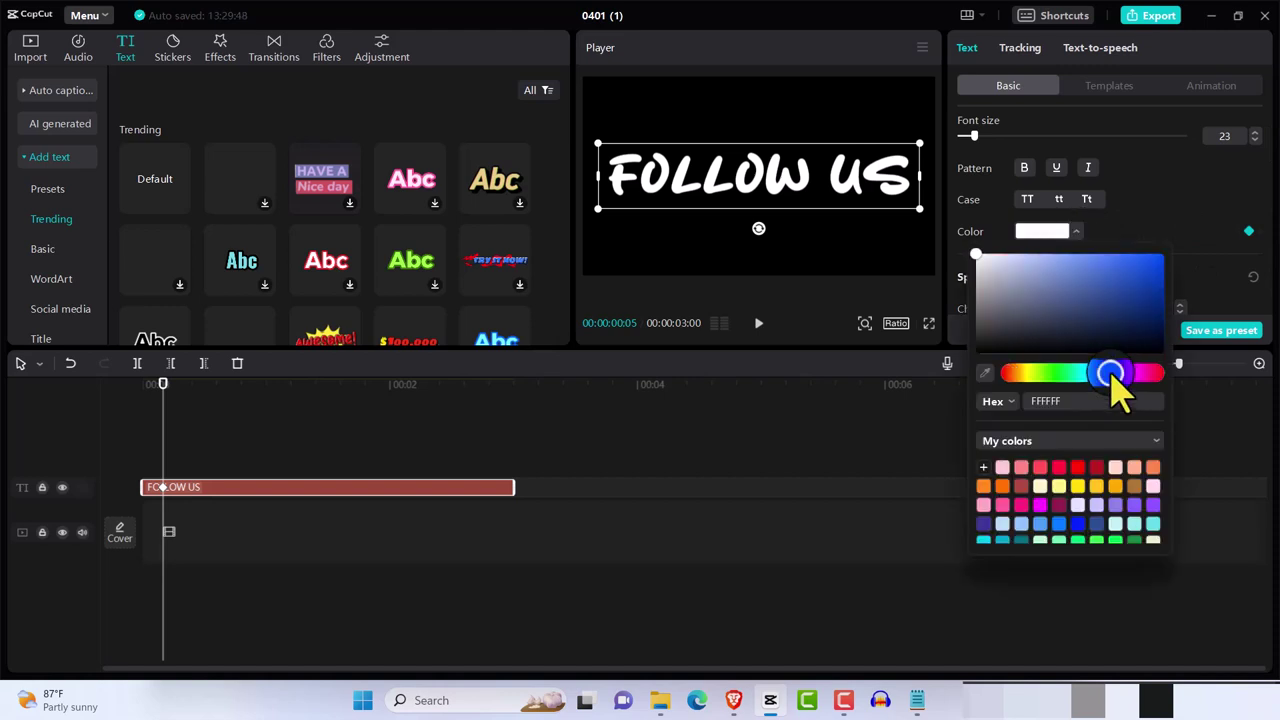
{"action": "left_click", "coordinate": [1150, 265]}
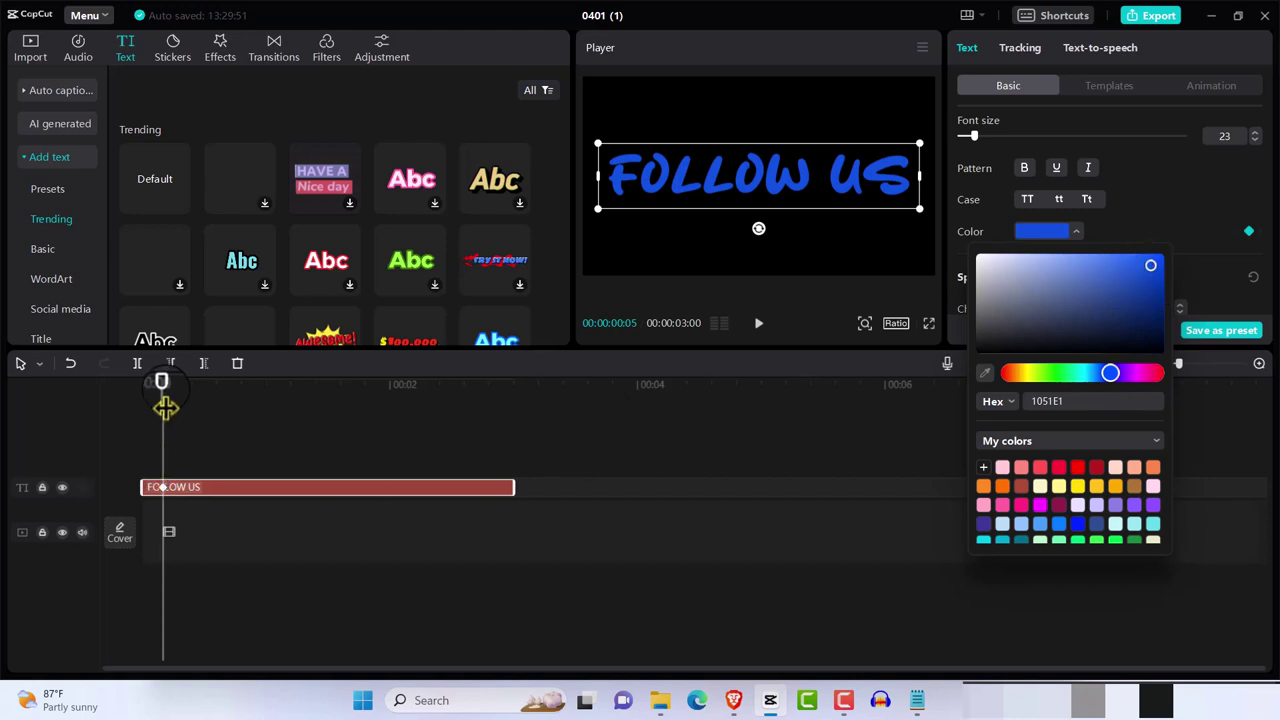
Step: At 00:00:00:15, set the text colour to green 80E110
{"action": "left_click_drag", "start_coordinate": [163, 393], "coordinate": [204, 402]}
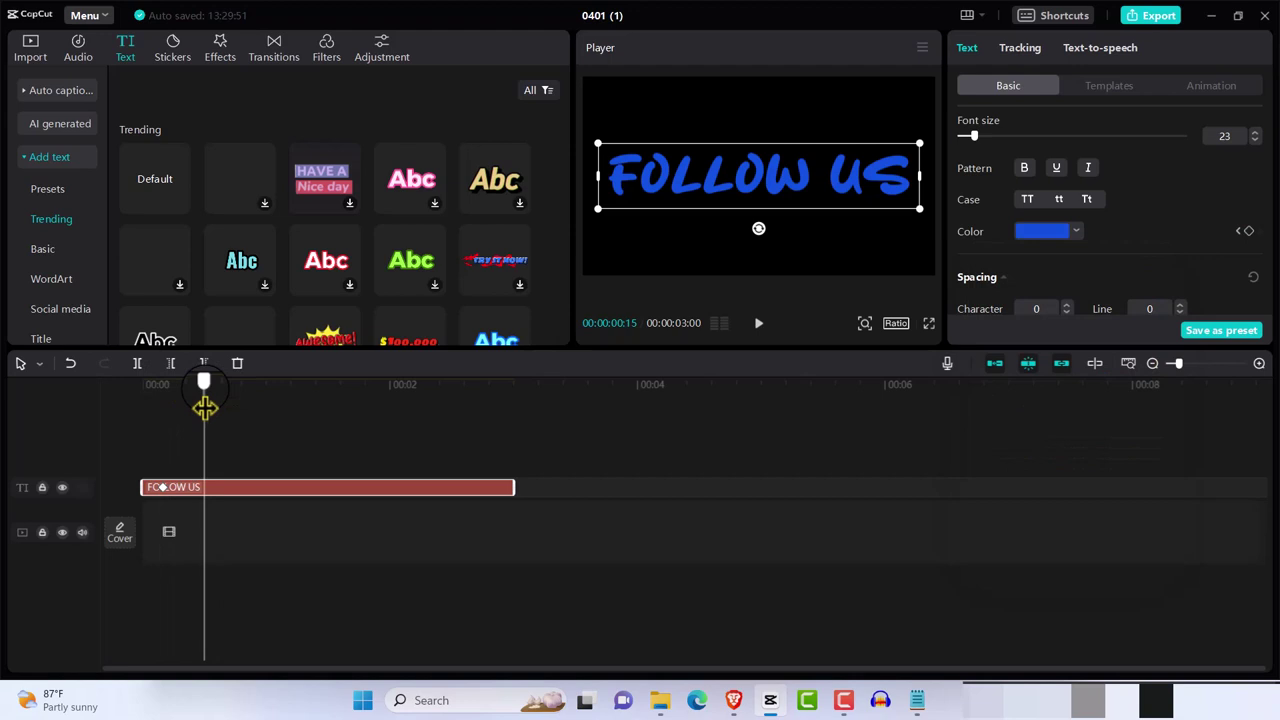
{"action": "left_click", "coordinate": [1077, 232]}
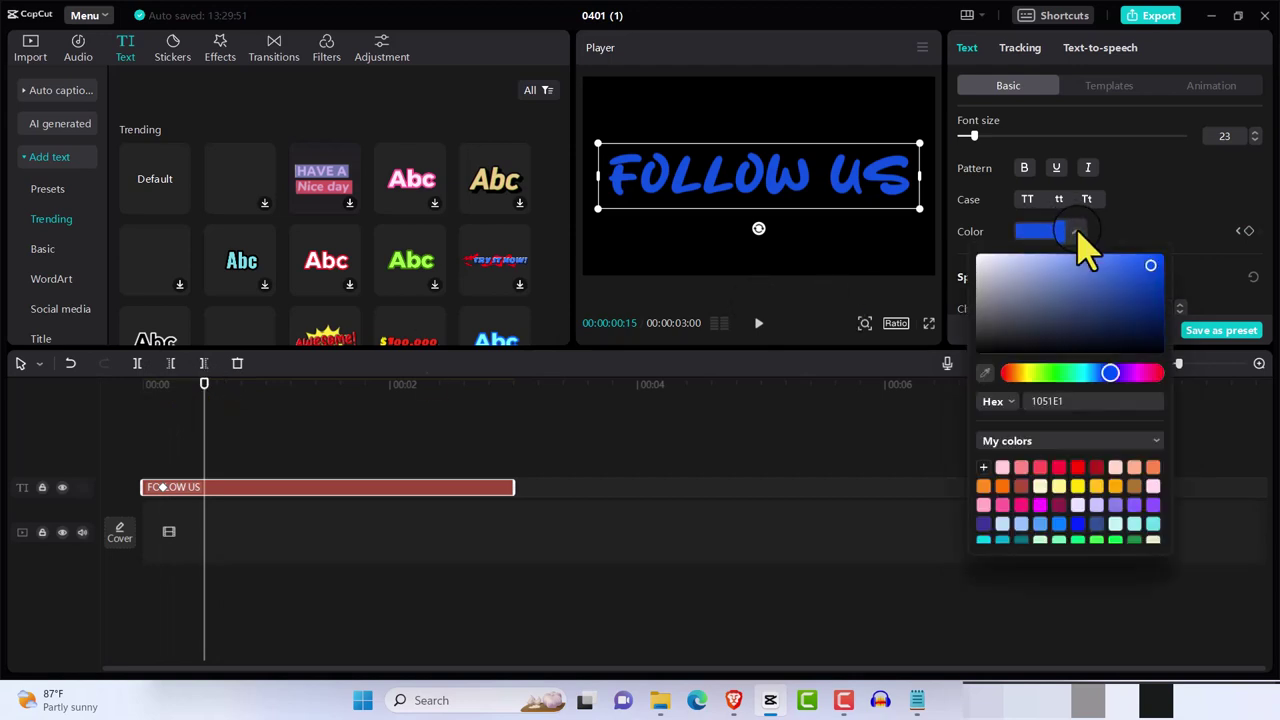
{"action": "left_click", "coordinate": [1050, 375]}
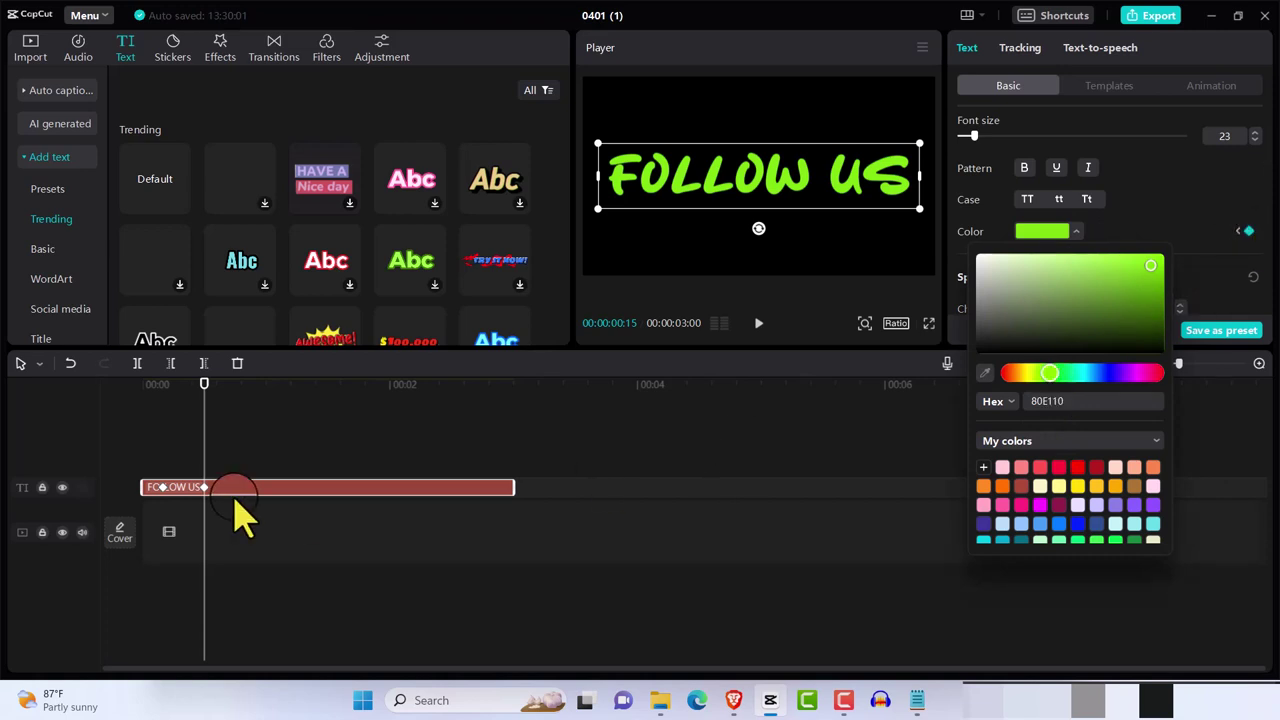
{"action": "left_click", "coordinate": [214, 391]}
Step: At 00:00:00:29, set the text colour to red FF0000 from My colors
{"action": "left_click_drag", "start_coordinate": [220, 391], "coordinate": [263, 405]}
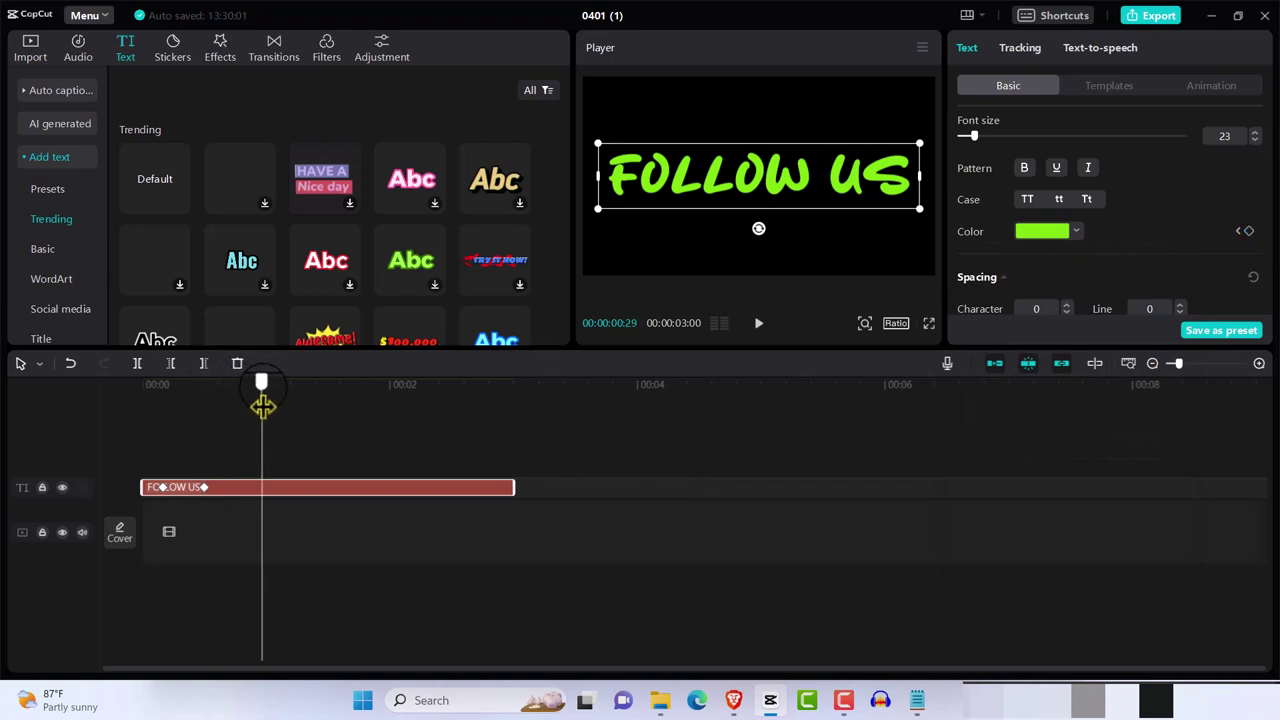
{"action": "left_click", "coordinate": [1065, 232]}
{"action": "left_click", "coordinate": [1100, 285]}
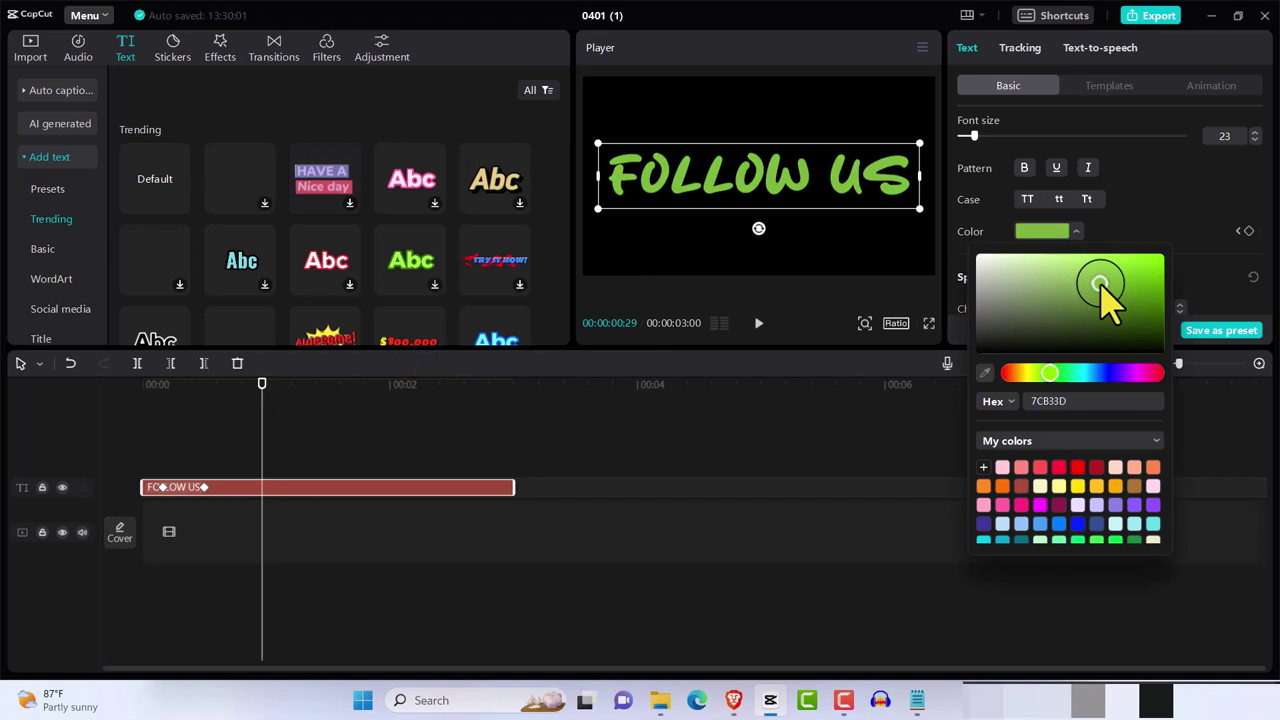
{"action": "left_click", "coordinate": [1078, 468]}
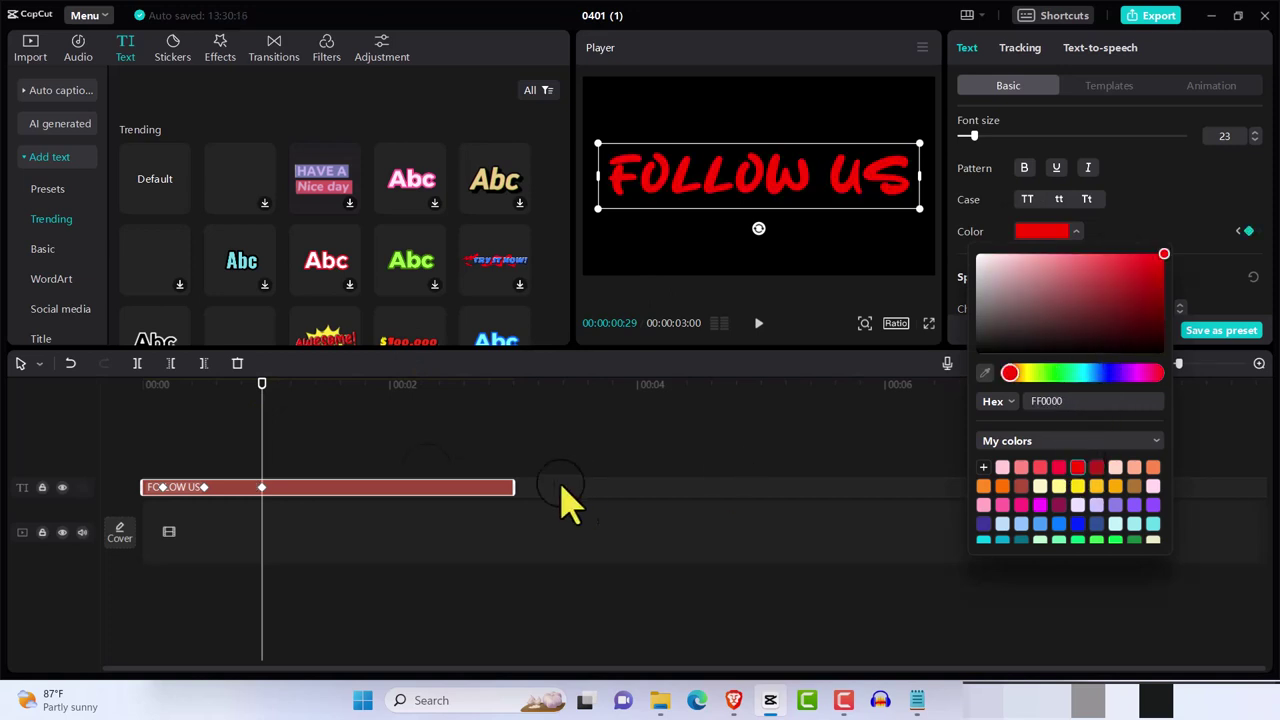
Step: At 1 second 15 frames, set the text colour to a yellow swatch
{"action": "left_click", "coordinate": [263, 396]}
{"action": "left_click_drag", "start_coordinate": [263, 396], "coordinate": [330, 400]}
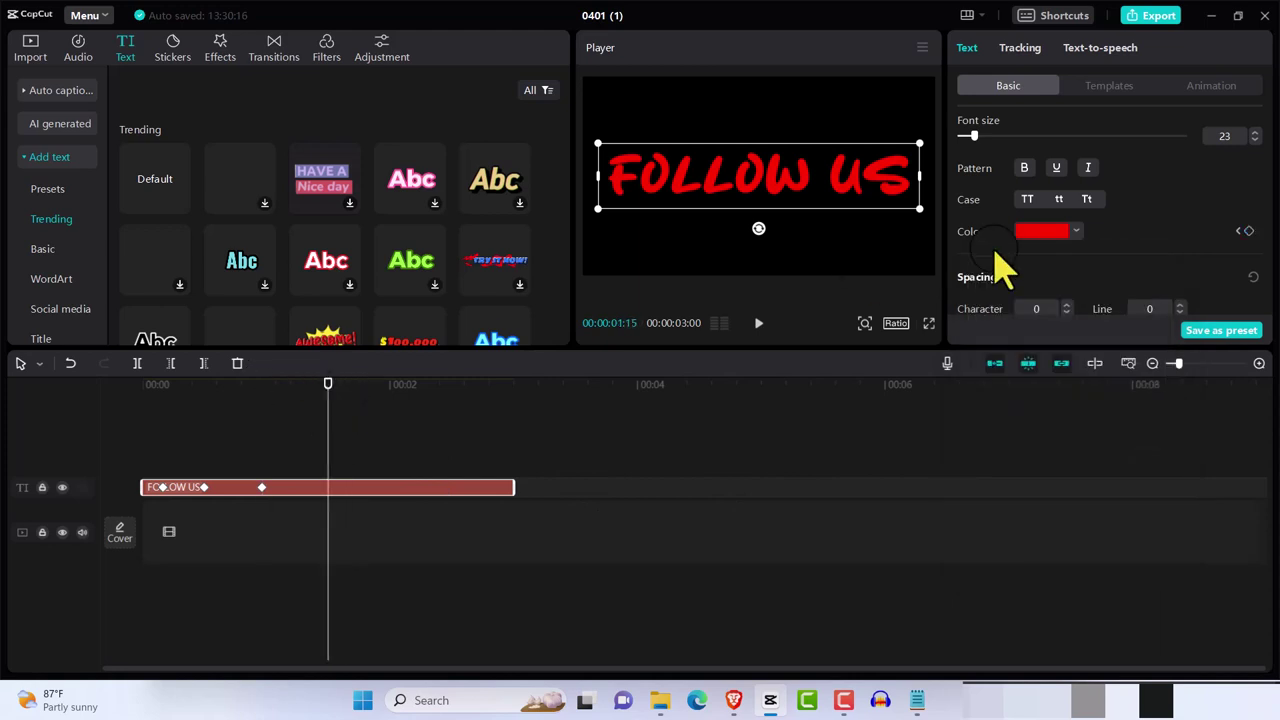
{"action": "left_click", "coordinate": [1076, 231]}
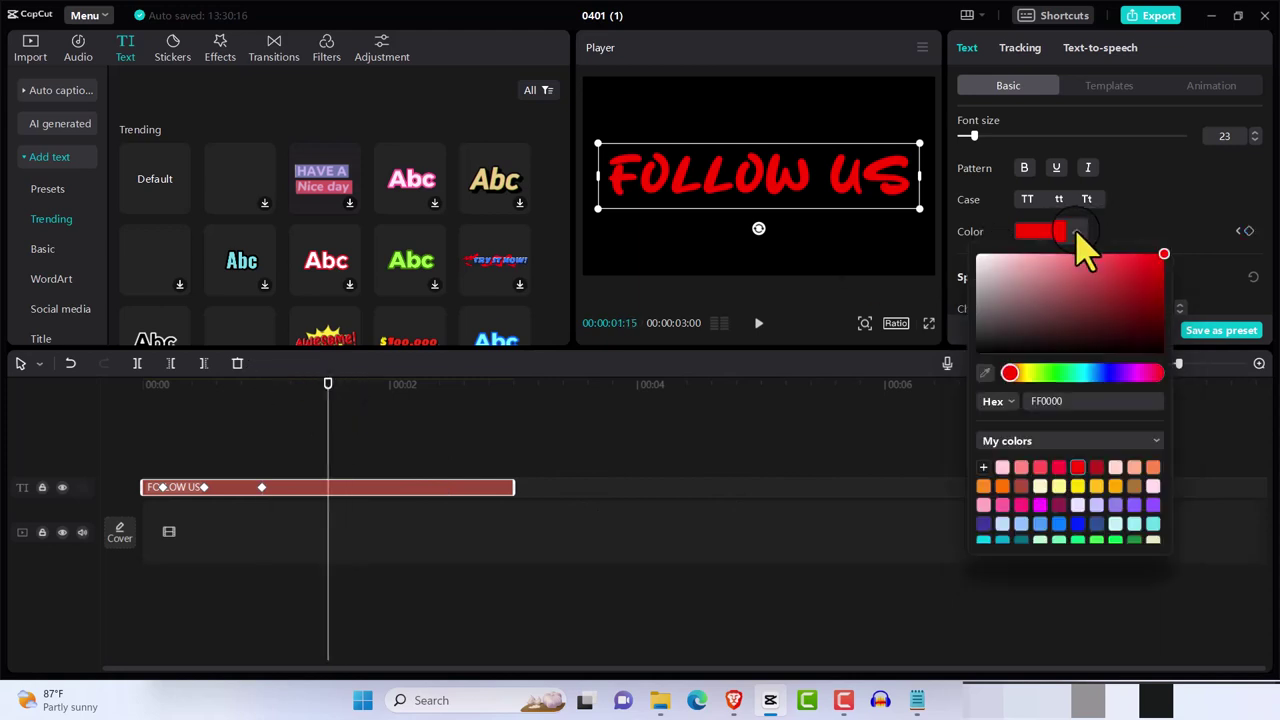
{"action": "left_click", "coordinate": [1097, 486]}
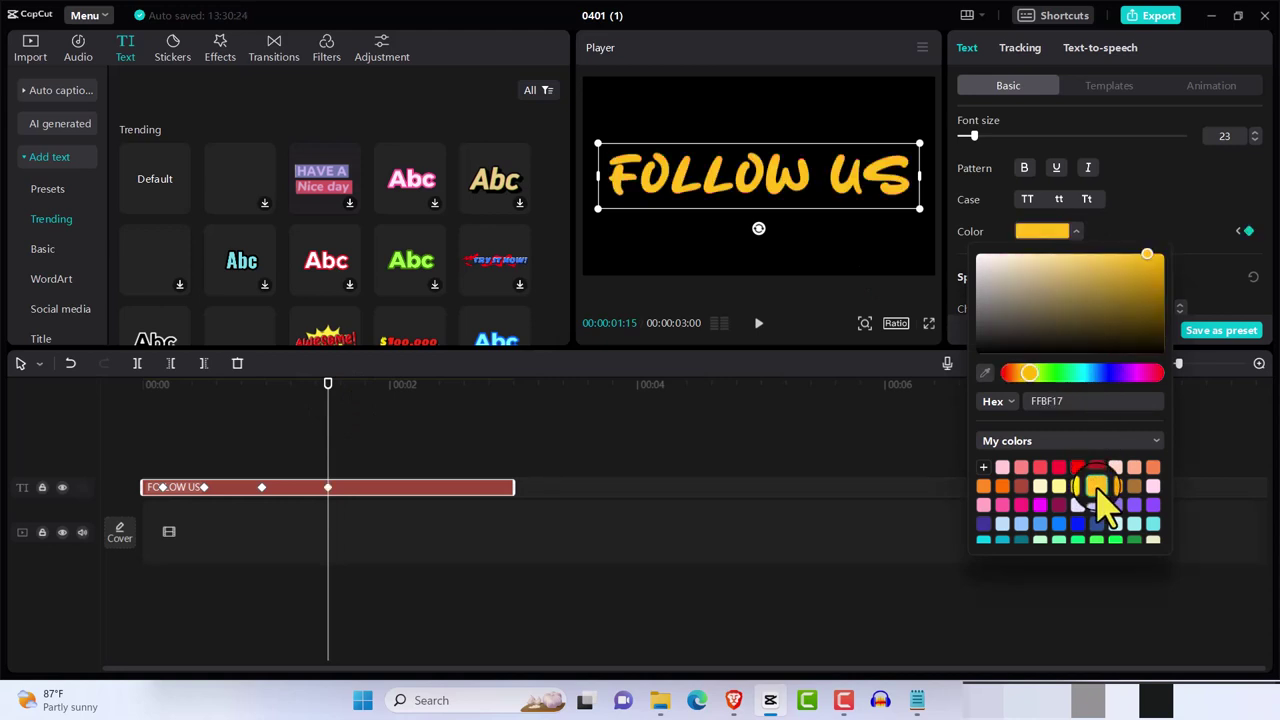
{"action": "left_click", "coordinate": [328, 388]}
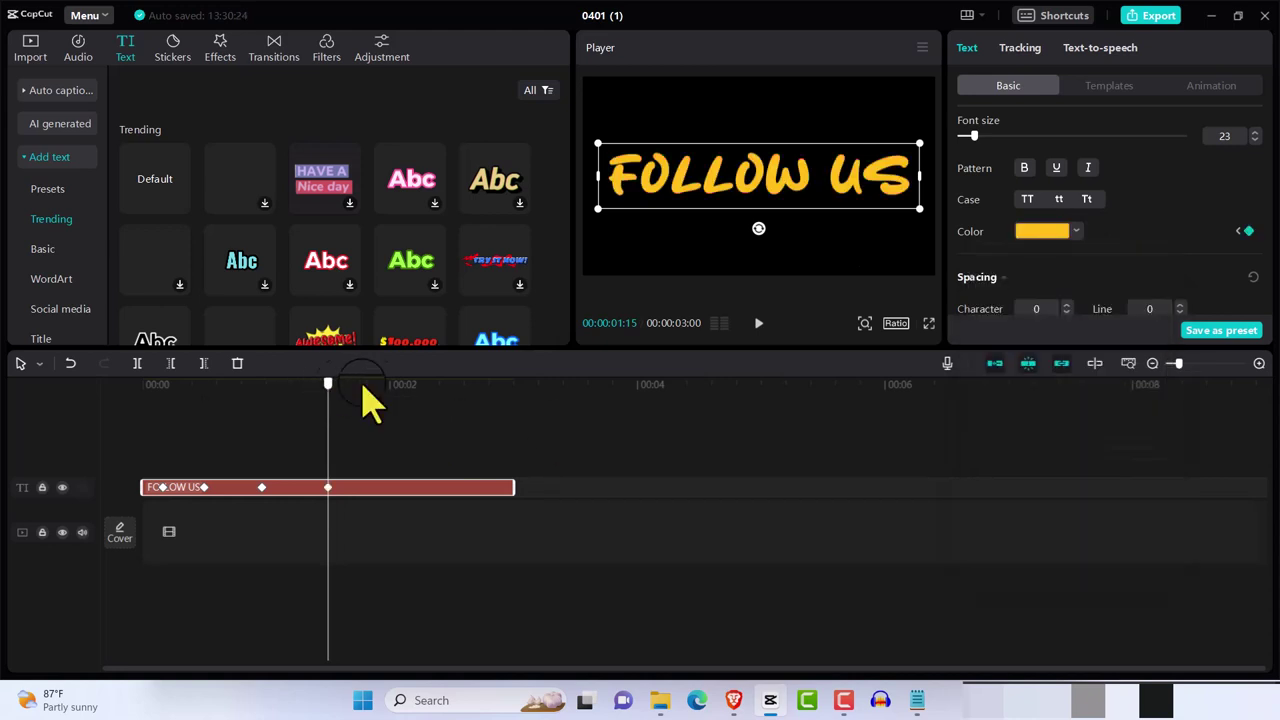
Step: At 2 seconds 2 frames, set the text colour to green 34EE4E after trying yellow FFDE00
{"action": "left_click", "coordinate": [399, 400]}
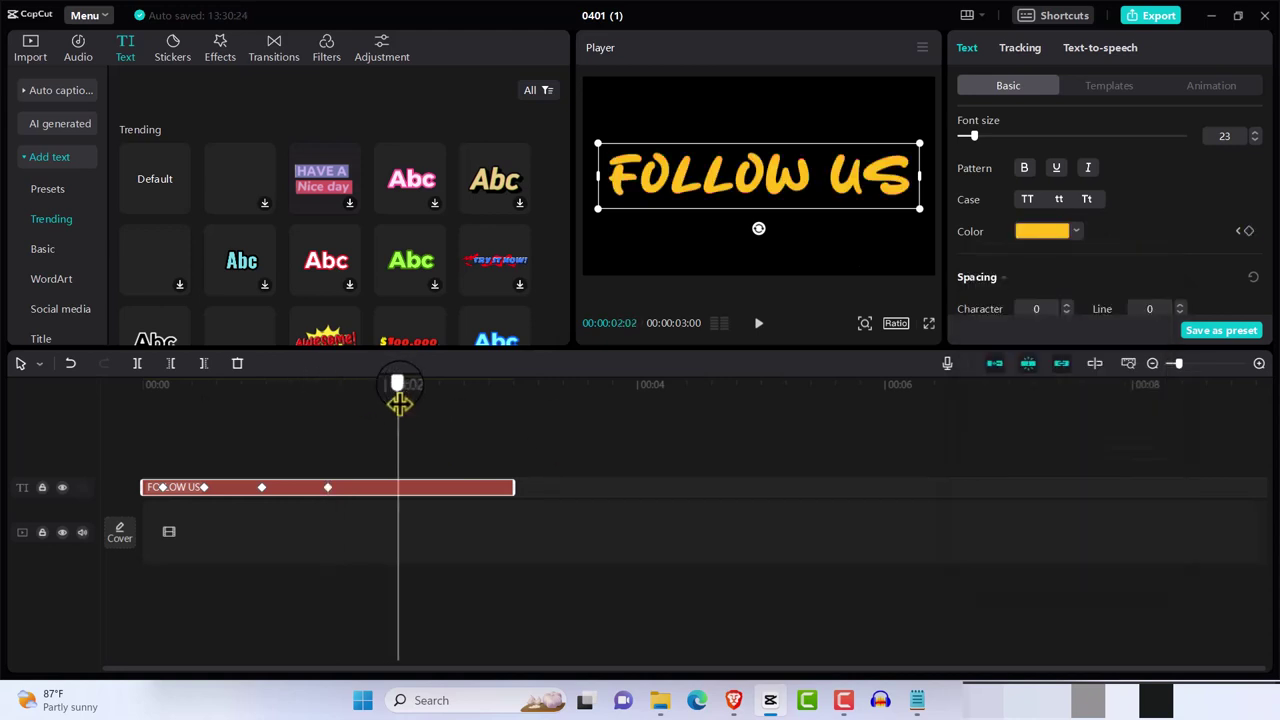
{"action": "left_click", "coordinate": [1076, 231]}
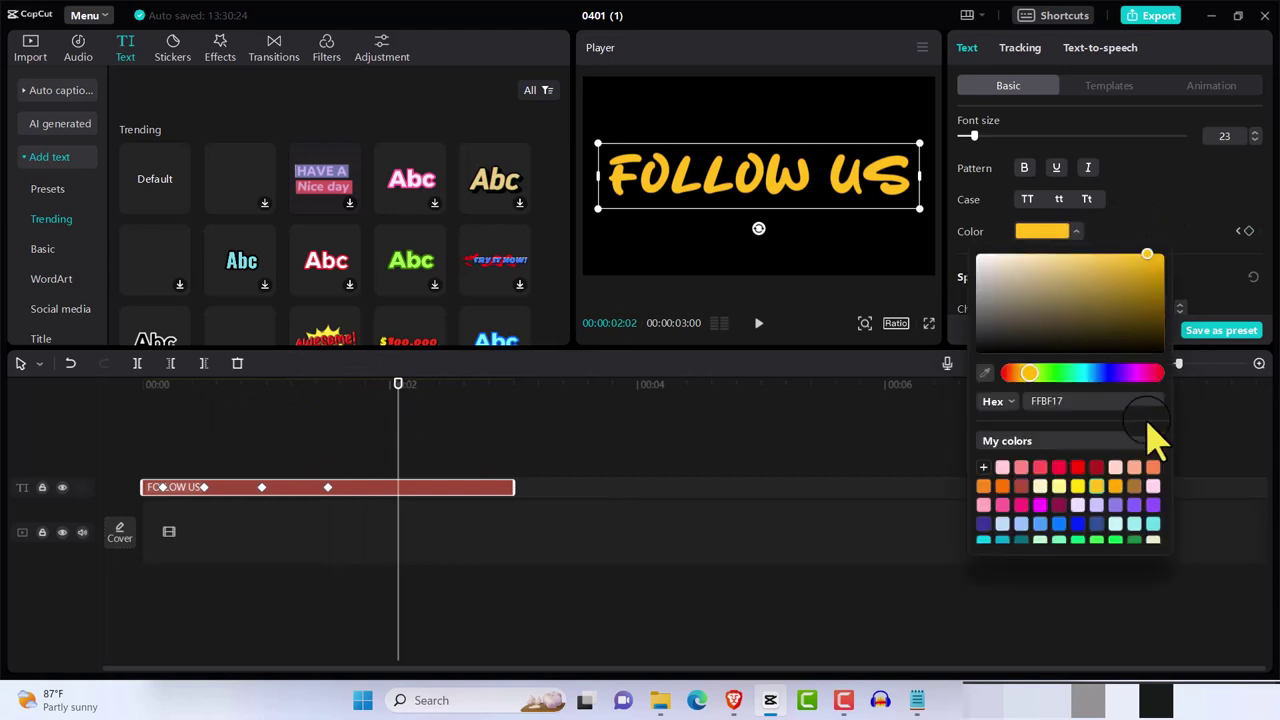
{"action": "left_click", "coordinate": [1080, 503]}
{"action": "left_click", "coordinate": [1080, 488]}
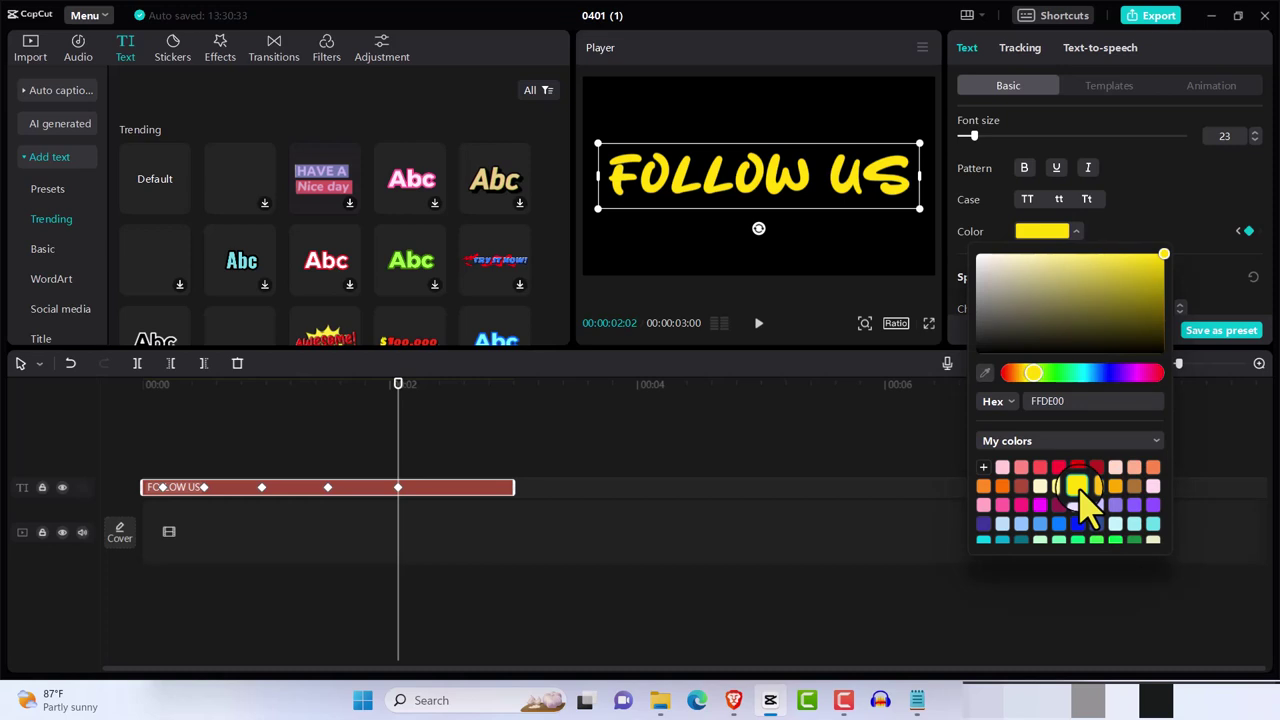
{"action": "left_click", "coordinate": [1097, 541]}
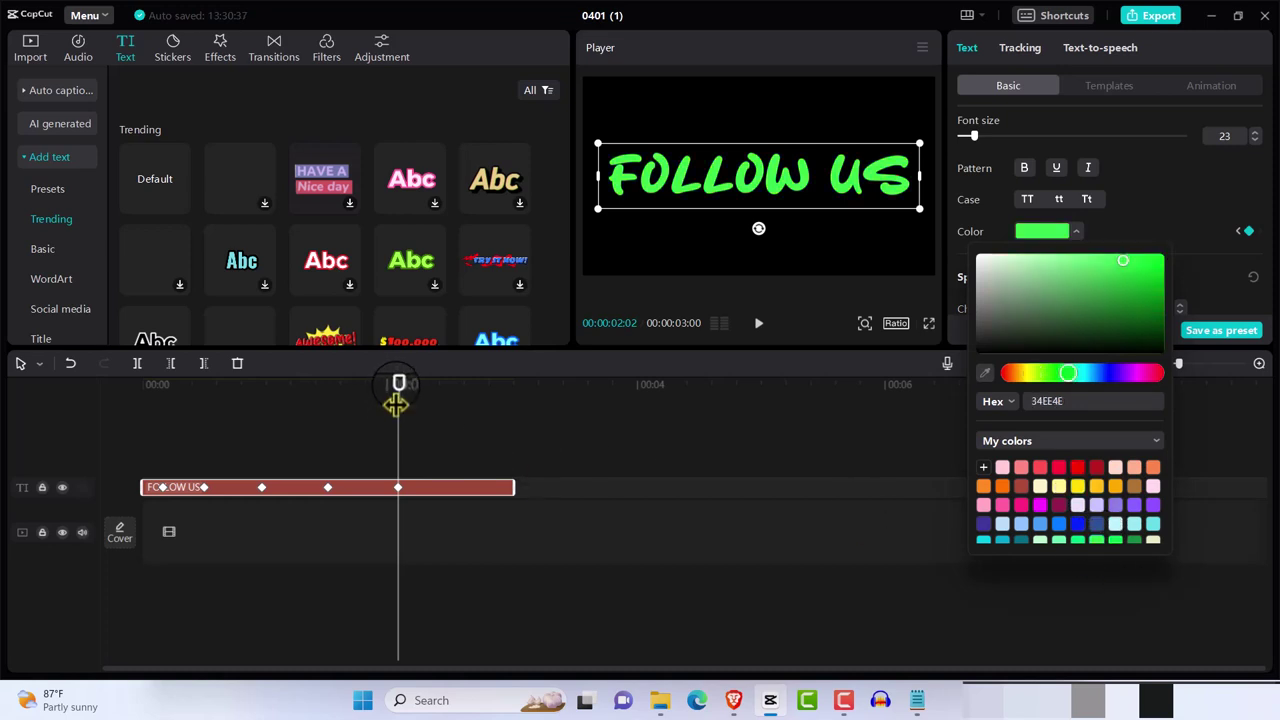
Step: At 2 seconds 17 frames, set the text colour to blue 047BFF
{"action": "left_click_drag", "start_coordinate": [398, 398], "coordinate": [462, 402]}
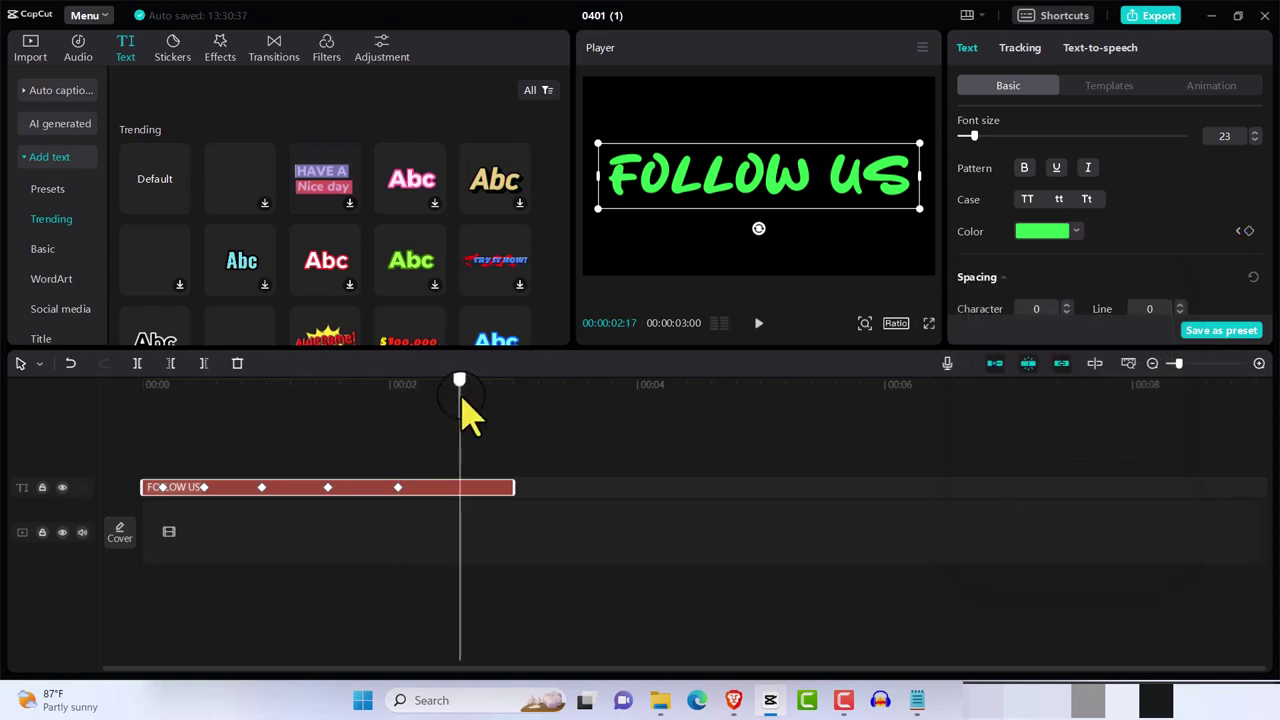
{"action": "left_click", "coordinate": [1077, 232]}
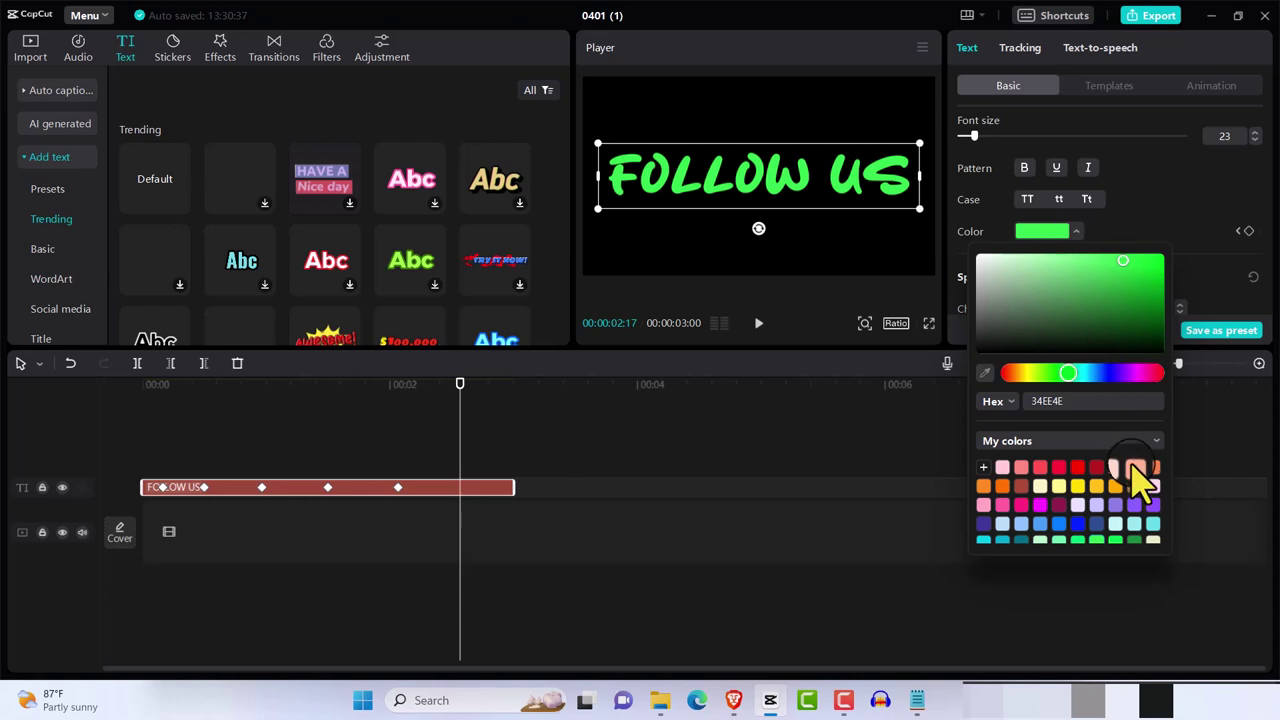
{"action": "left_click", "coordinate": [1058, 523]}
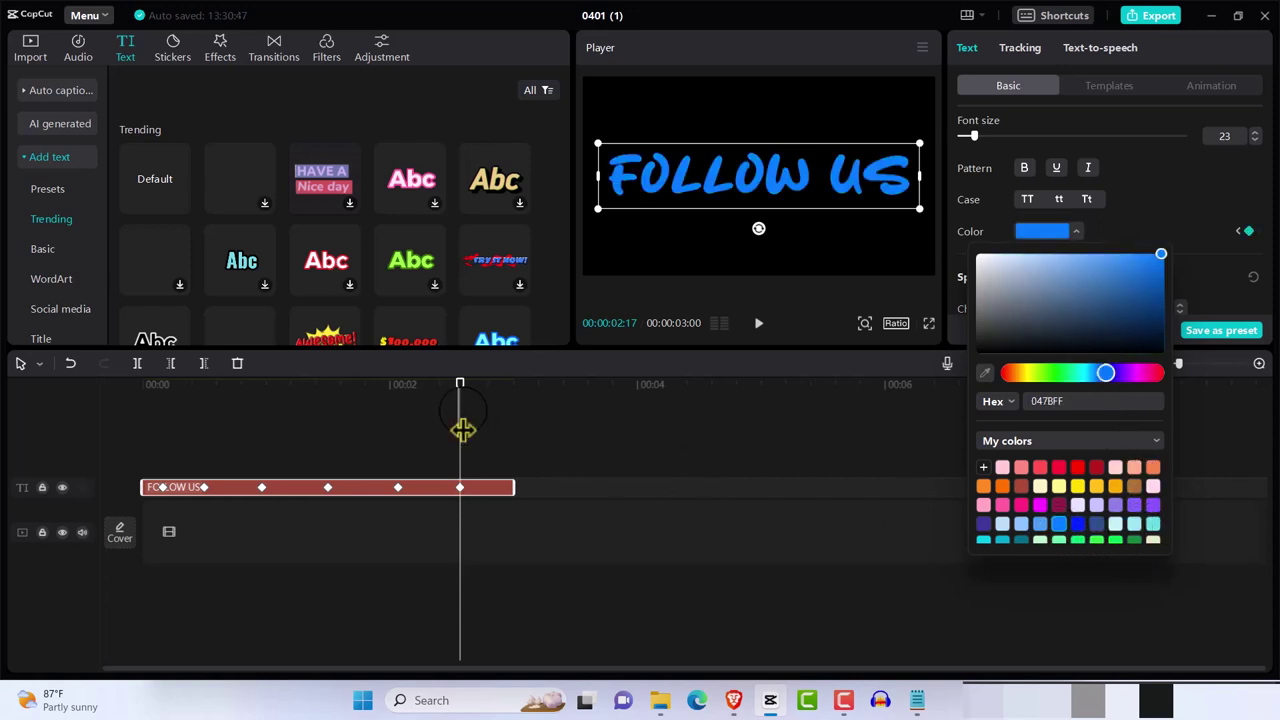
Step: Play the 3-second FOLLOW US clip from the start twice to preview its colour changes
{"action": "left_click_drag", "start_coordinate": [459, 395], "coordinate": [125, 455]}
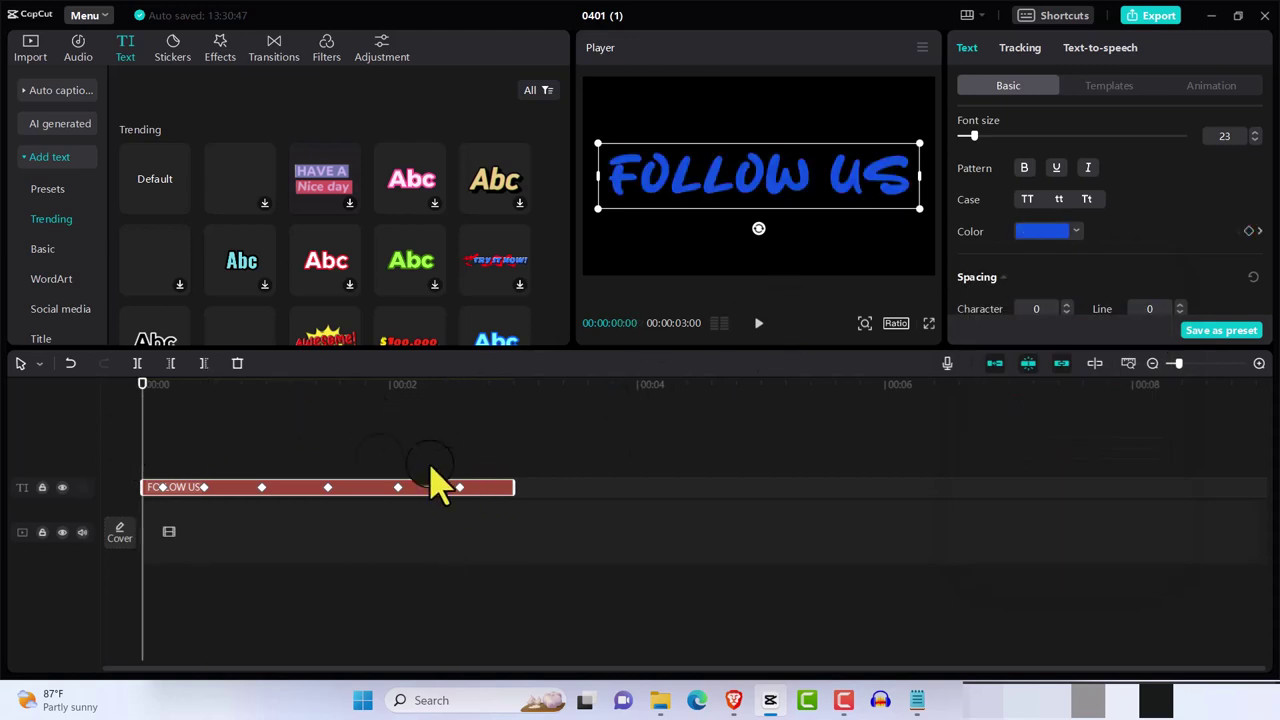
{"action": "left_click", "coordinate": [150, 468]}
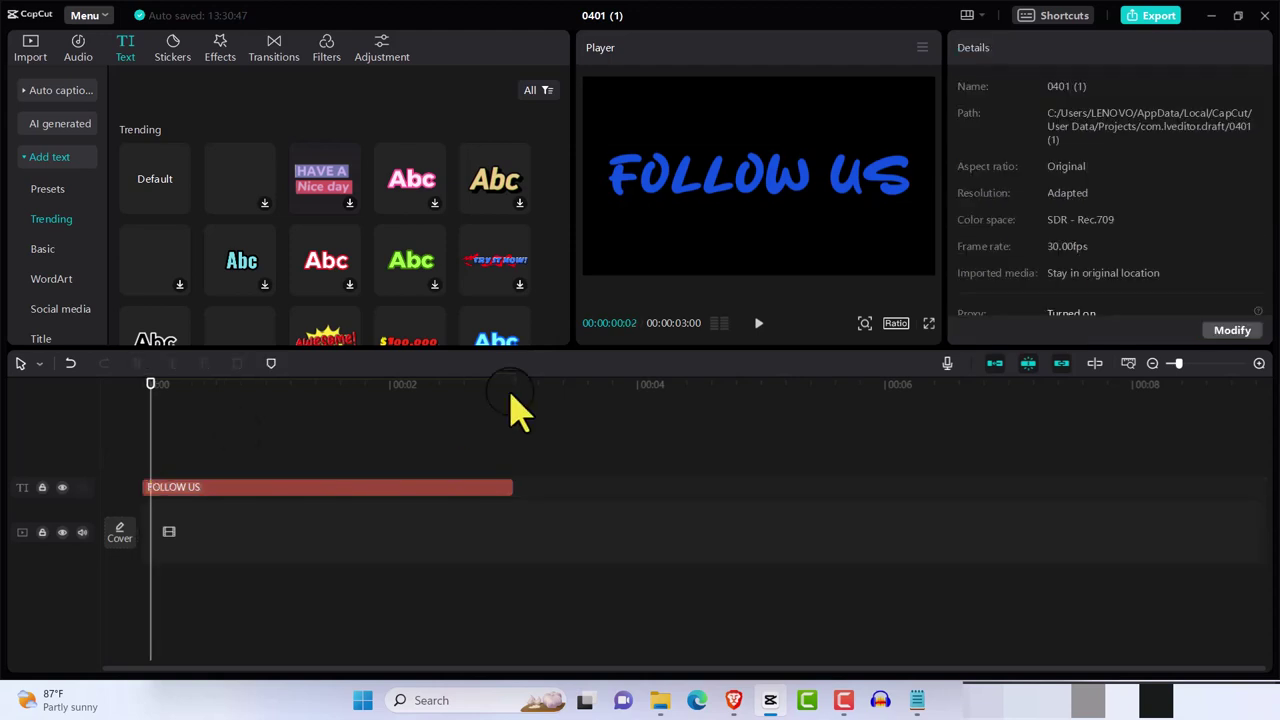
{"action": "left_click", "coordinate": [758, 324]}
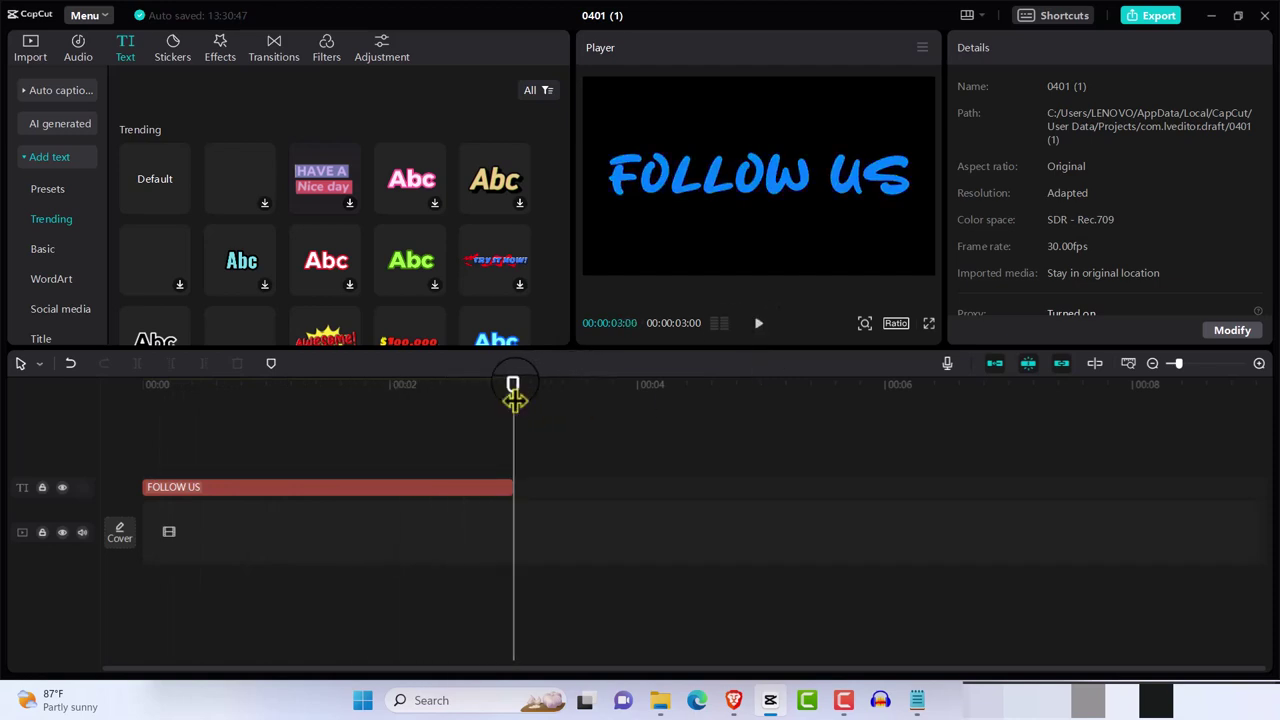
{"action": "left_click_drag", "start_coordinate": [513, 393], "coordinate": [135, 445]}
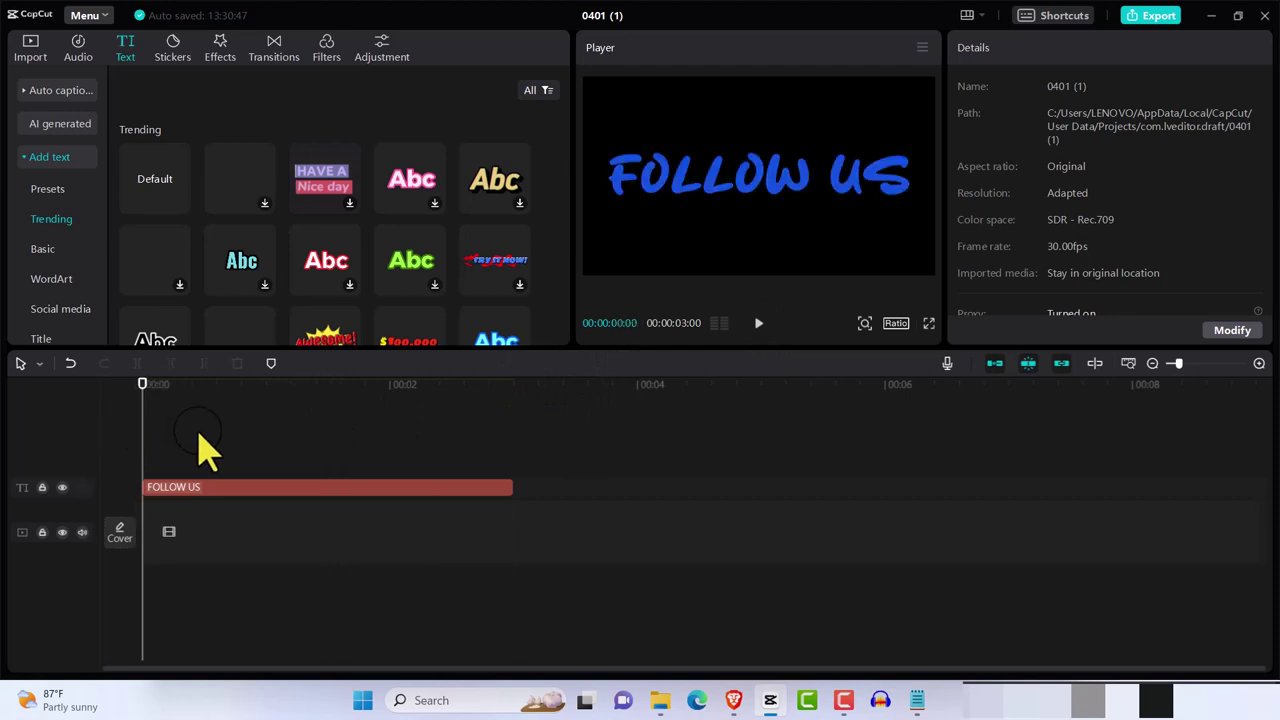
{"action": "key", "text": "space"}
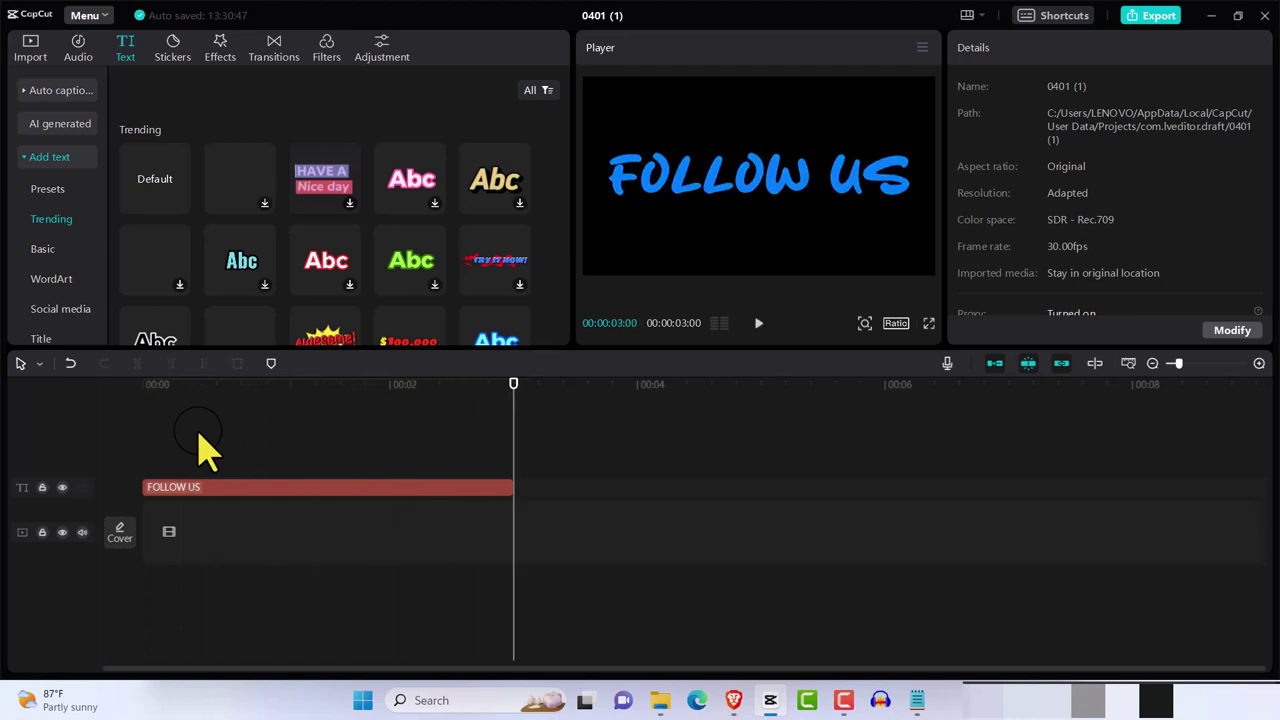
{"action": "left_click", "coordinate": [845, 703]}
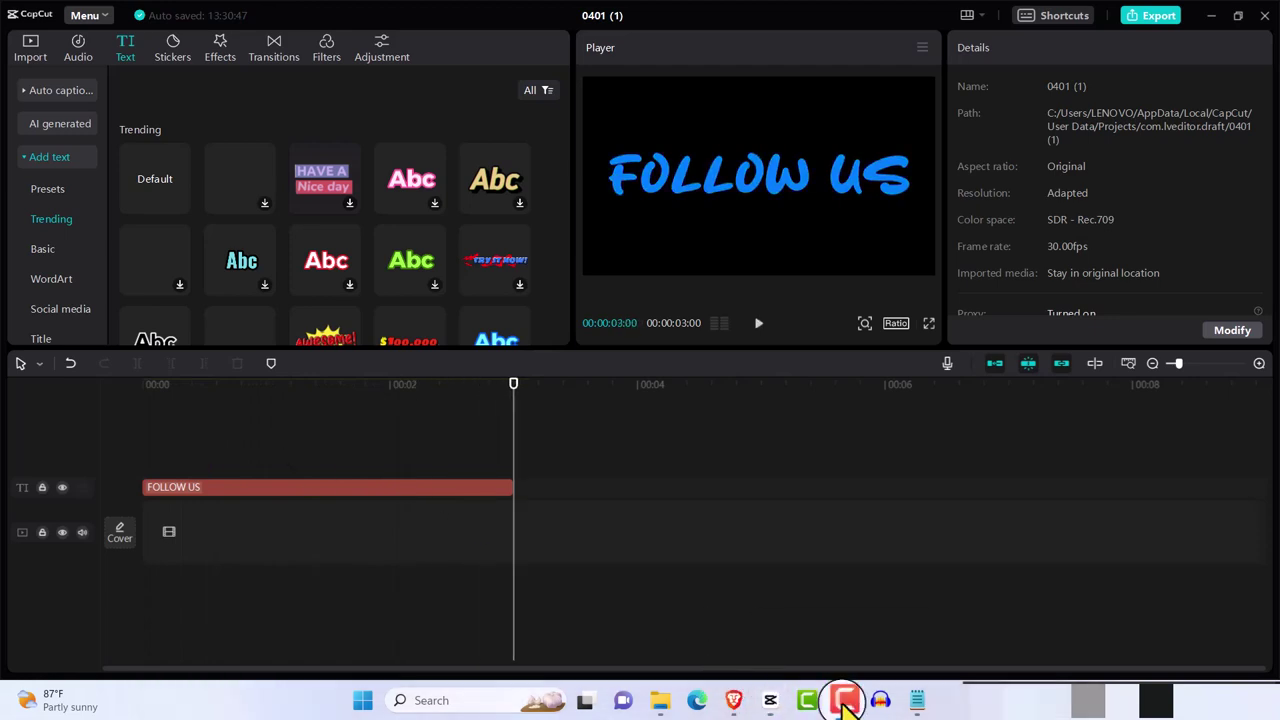